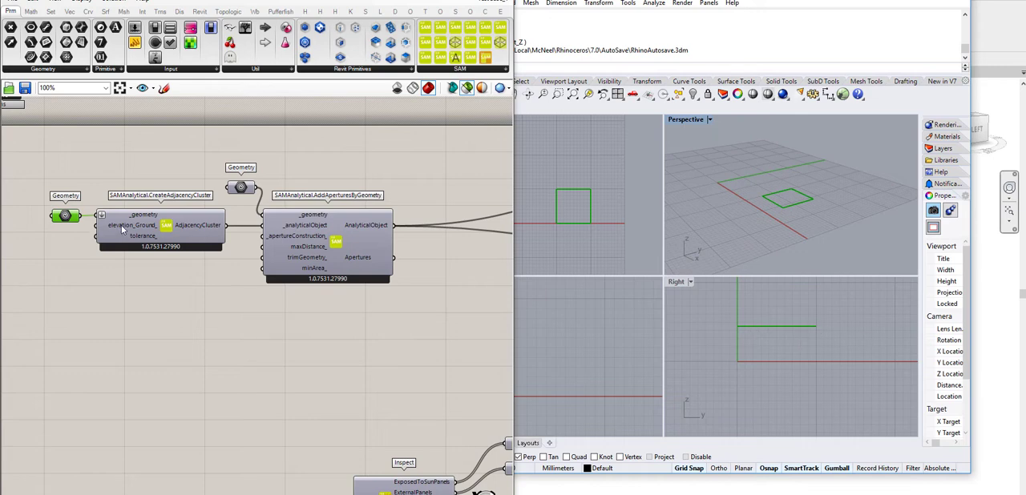
Step: Preview in turn the box example's adjacency cluster, its aperture geometry and the AddAperturesByGeometry result in the Rhino viewports
mouse_move(121, 225)
click(187, 226)
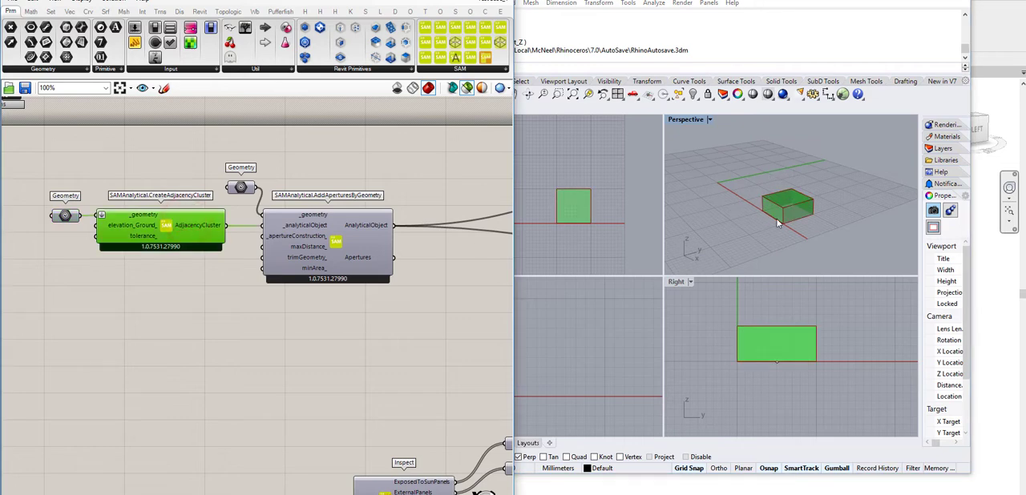
right_drag(229, 314, 206, 324)
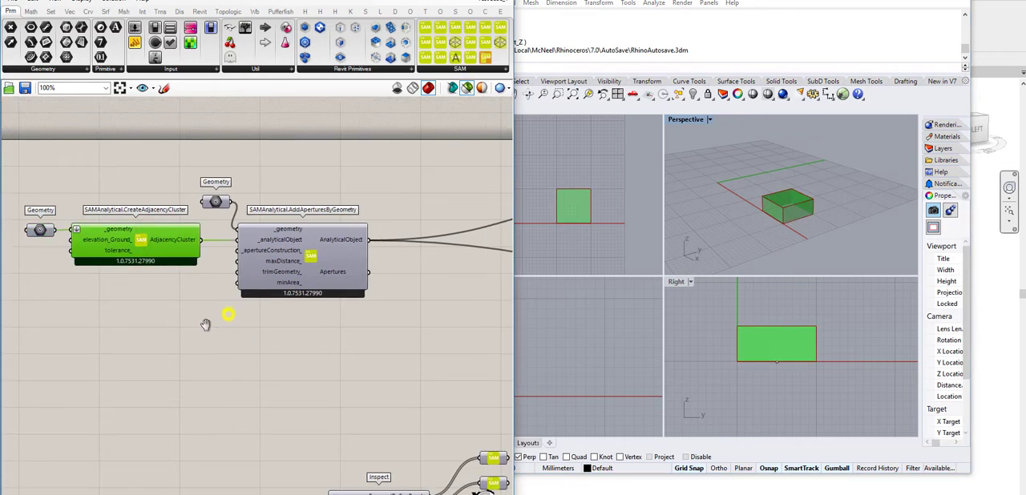
click(215, 202)
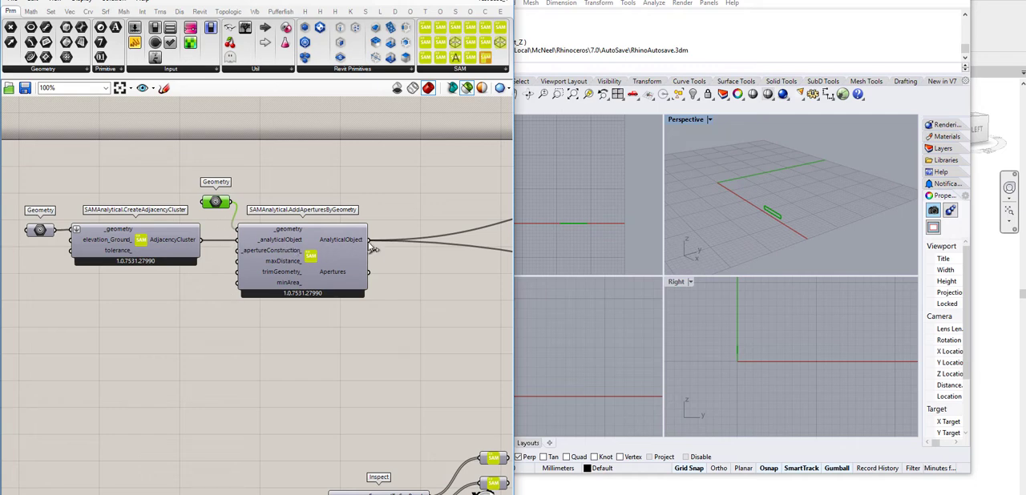
click(347, 244)
right_drag(439, 201, 376, 202)
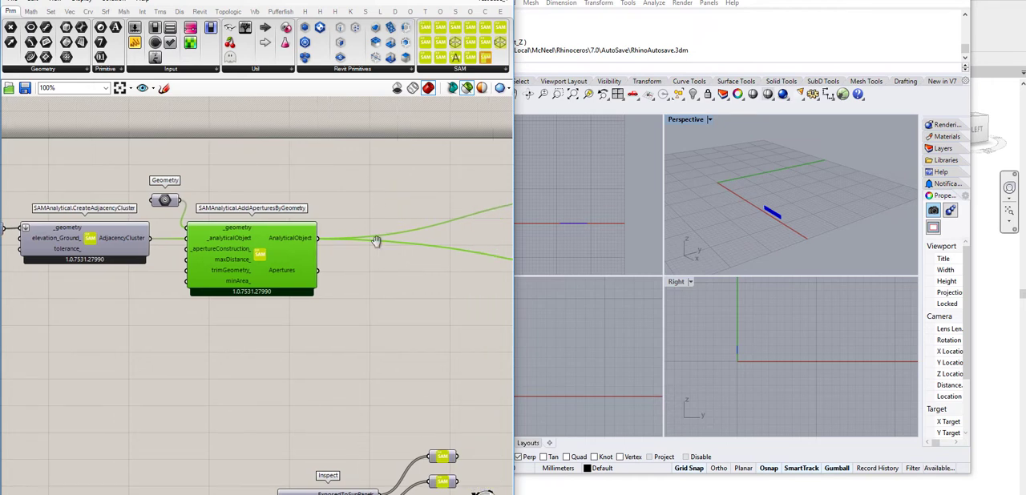
right_drag(376, 241, 359, 238)
click(371, 198)
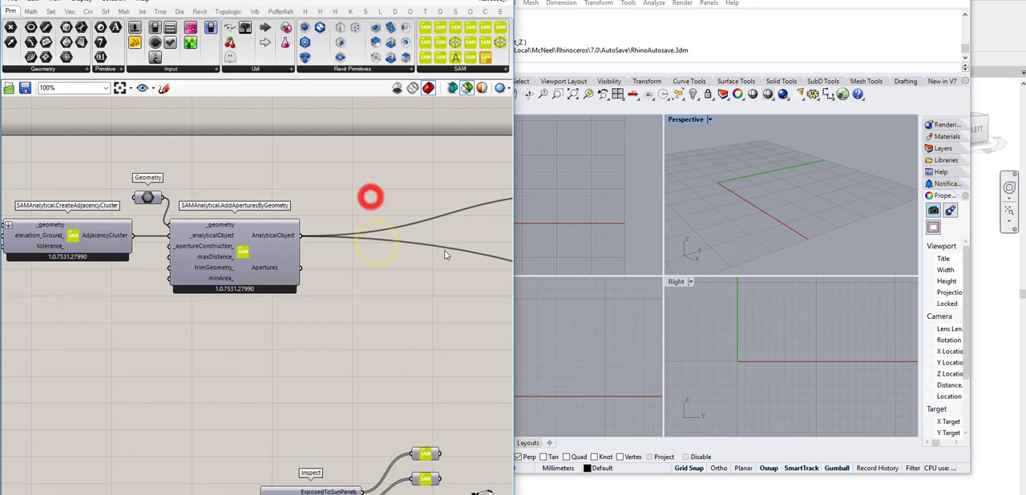
Step: Add a SAM Inspect component and feed it the AnalyticalObject output of AddAperturesByGeometry
double_click(367, 197)
text(ions)
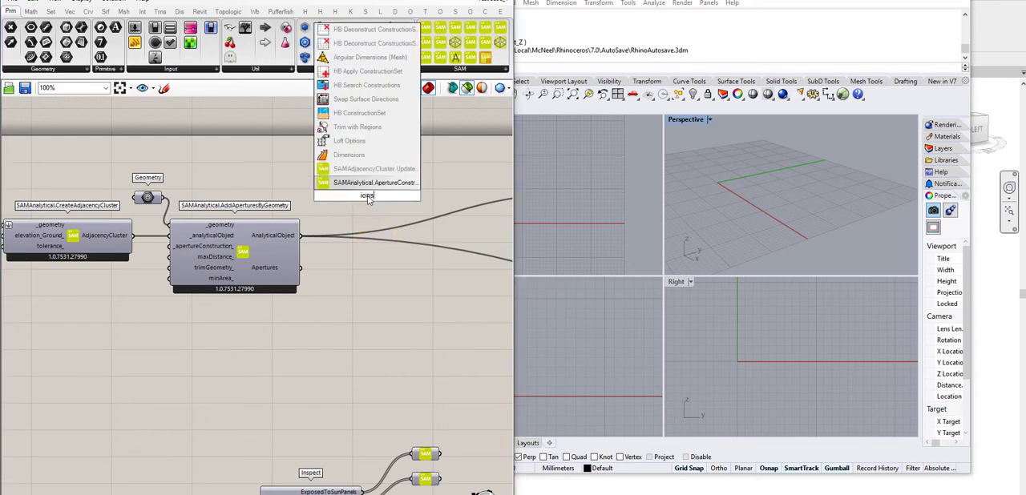
key(BackSpace)
key(BackSpace)
key(BackSpace)
text(ns)
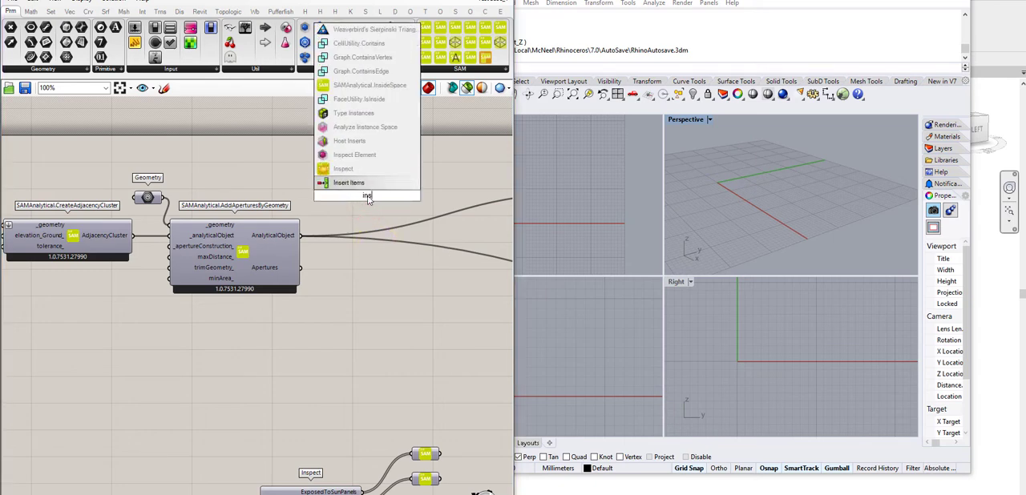
click(353, 168)
drag(302, 236, 347, 195)
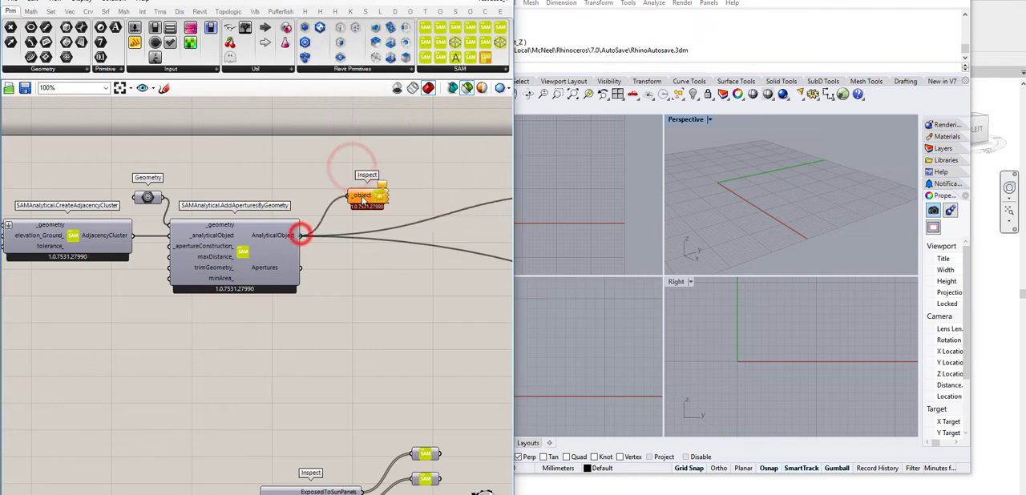
Step: Expose all parameters of the analytical object as outputs on the new Inspect component
right_drag(395, 197, 218, 242)
right_click(320, 203)
click(338, 269)
scroll(327, 185, up, 3)
click(222, 223)
Step: Add two SAM Analytical Panel parameters, one fed by ExposedToSunPanels and the other by InternalPanels
double_click(323, 212)
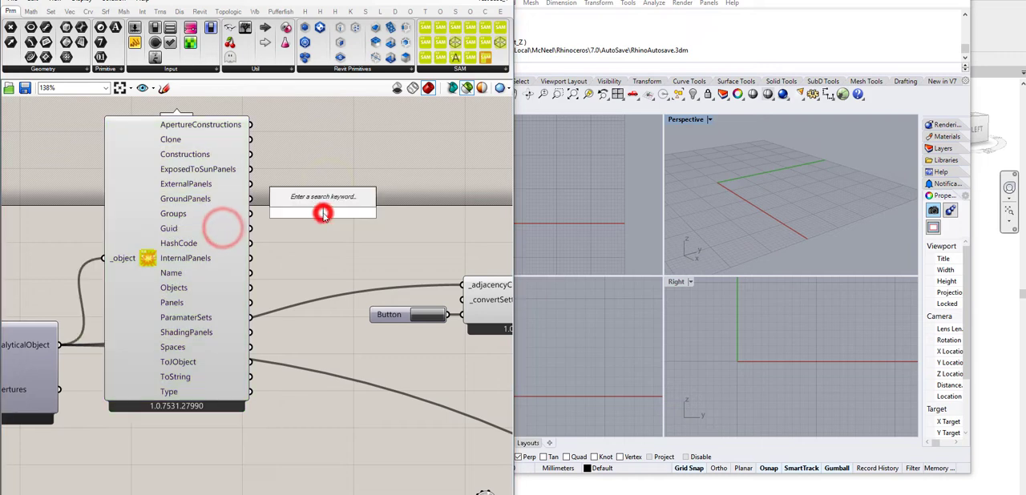
text(pan)
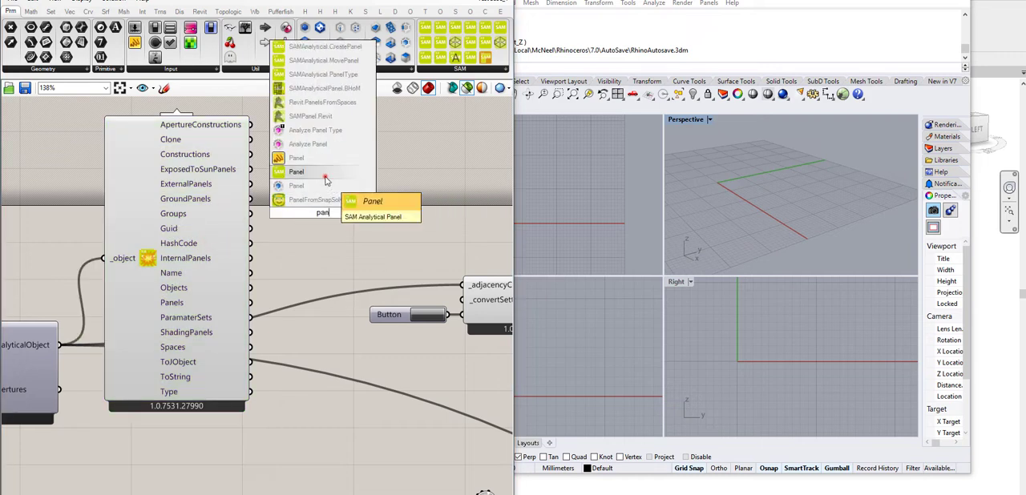
click(322, 173)
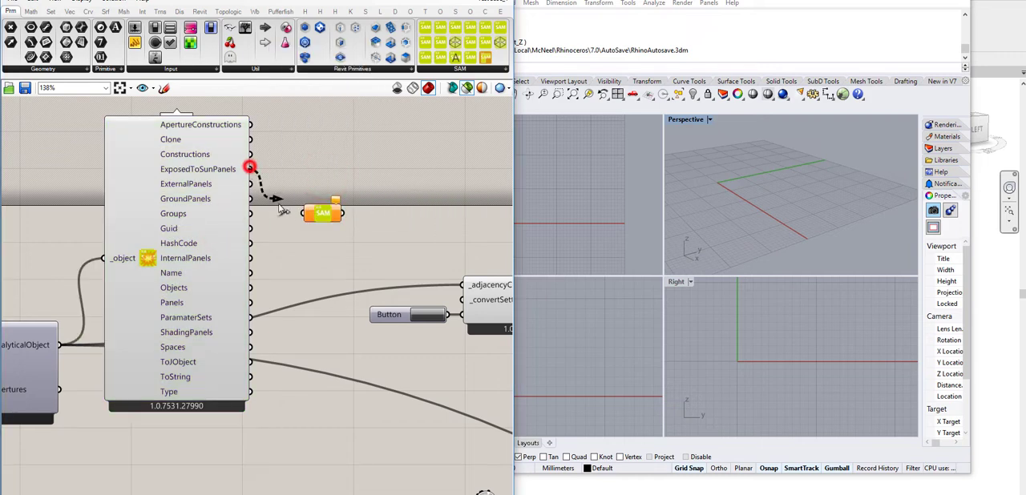
drag(280, 210, 330, 219)
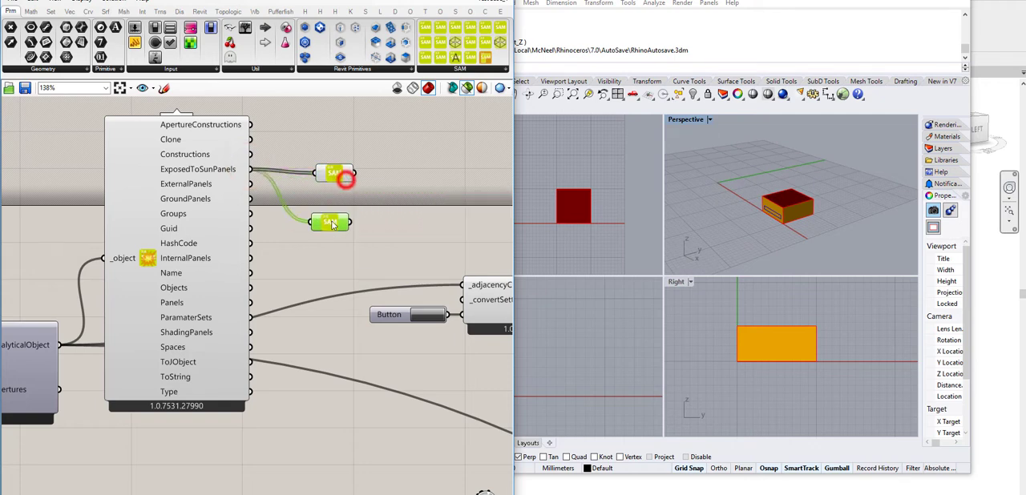
drag(282, 243, 311, 222)
Step: Remove the Inspect component's unconnected parameters and place it and its two panel parameters close together
right_drag(355, 240, 436, 219)
right_click(230, 242)
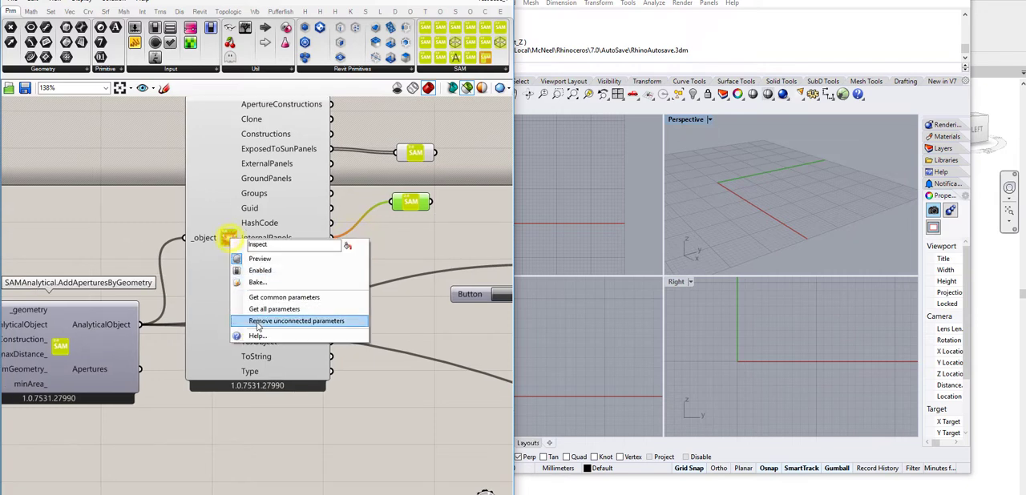
click(259, 322)
drag(259, 231, 255, 212)
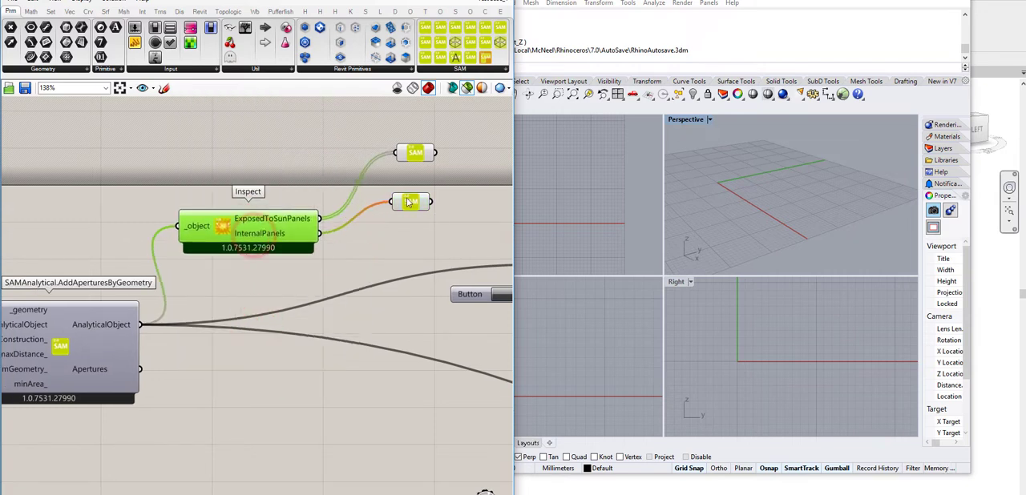
click(401, 199)
drag(415, 153, 387, 212)
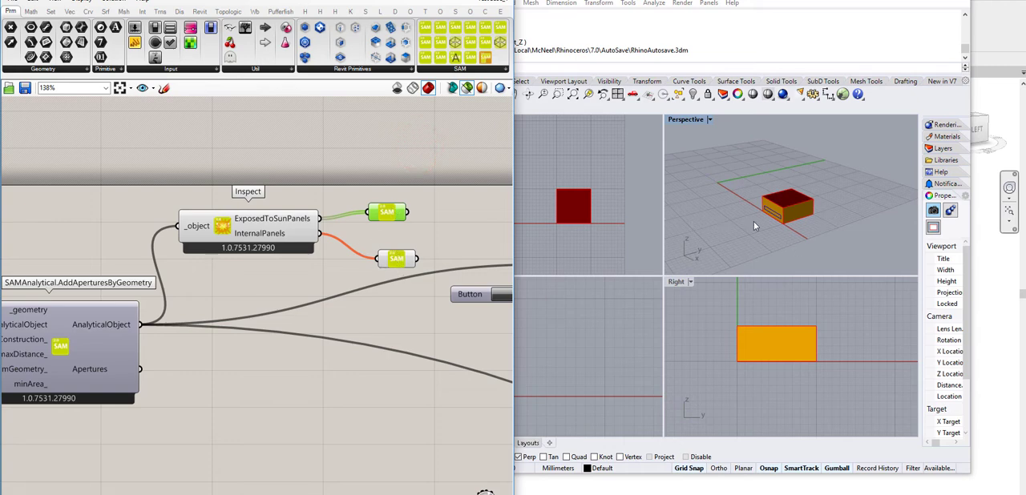
Step: Examine the box's sun-exposed panels and its aperture in the perspective view
right_drag(789, 175, 786, 228)
scroll(787, 212, up, 4)
scroll(786, 209, down, 2)
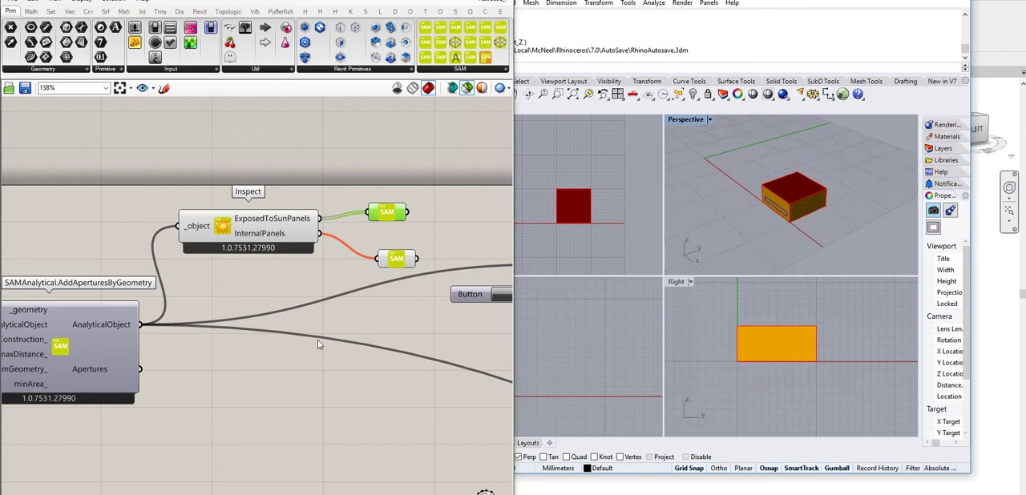
Step: Find the curved building example and examine its moved floor outlines in the perspective and right views
right_drag(341, 325, 460, 262)
scroll(459, 261, down, 2)
click(407, 314)
scroll(393, 191, down, 5)
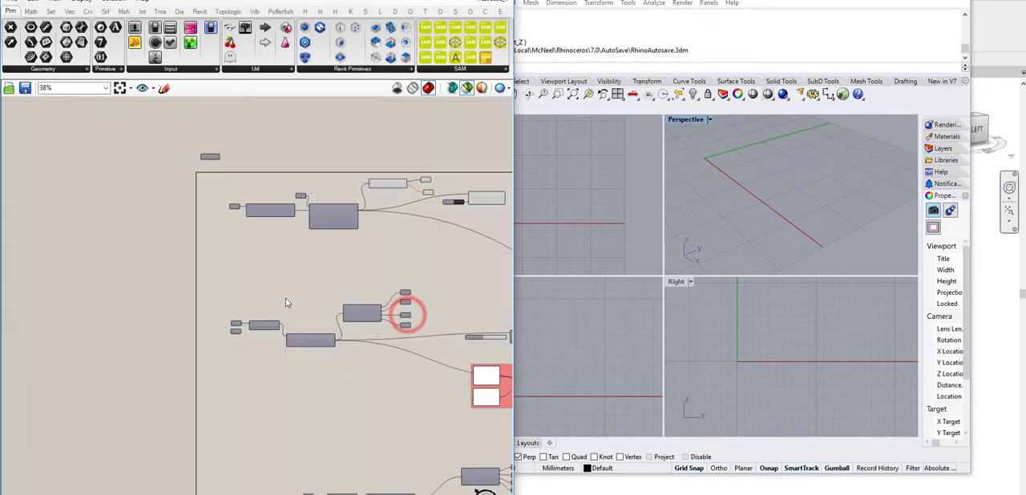
scroll(285, 298, up, 5)
right_drag(276, 297, 243, 137)
click(203, 240)
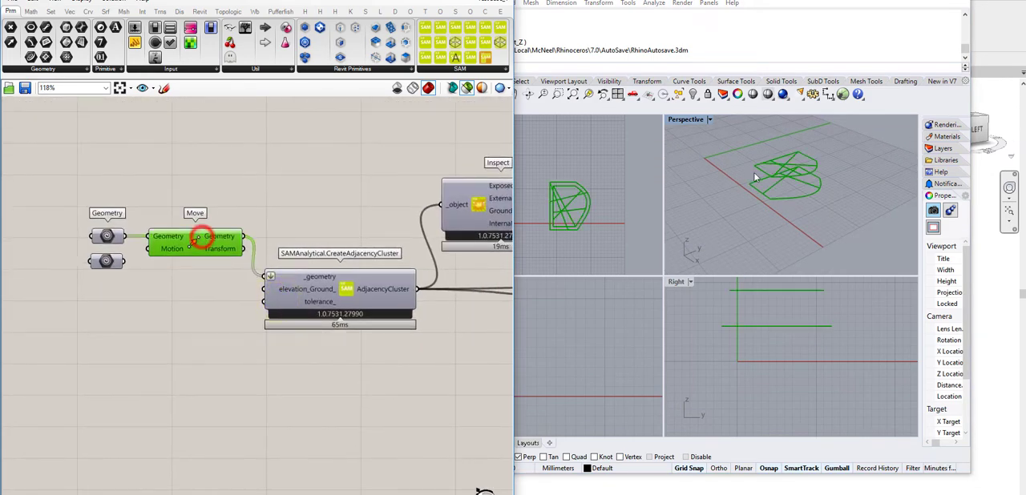
right_drag(781, 167, 807, 186)
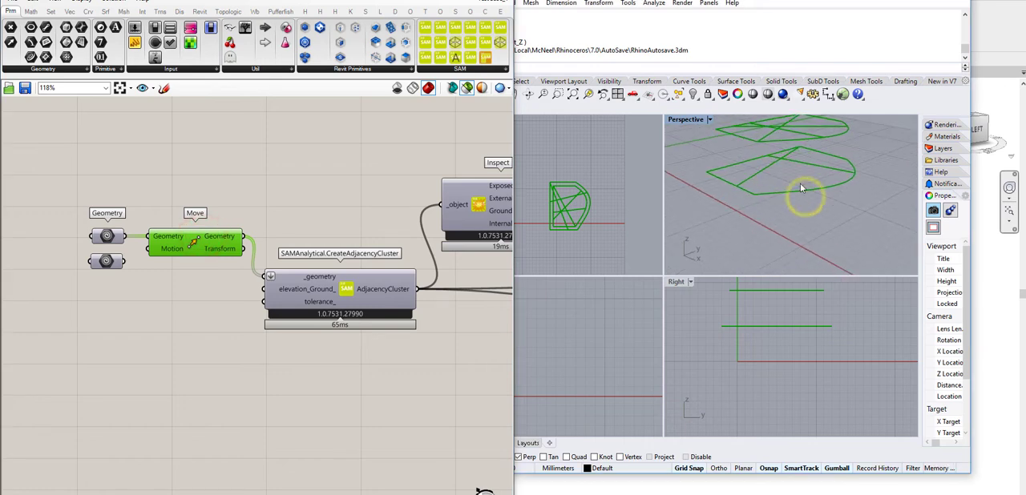
right_drag(799, 311, 811, 355)
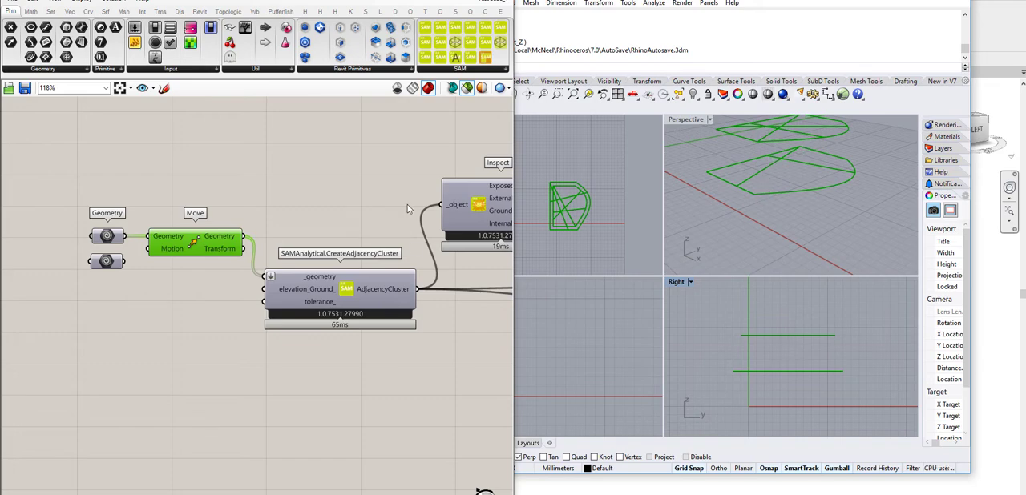
Step: Preview the adjacency cluster created from the curved building's floor outlines
right_drag(407, 207, 293, 198)
click(268, 280)
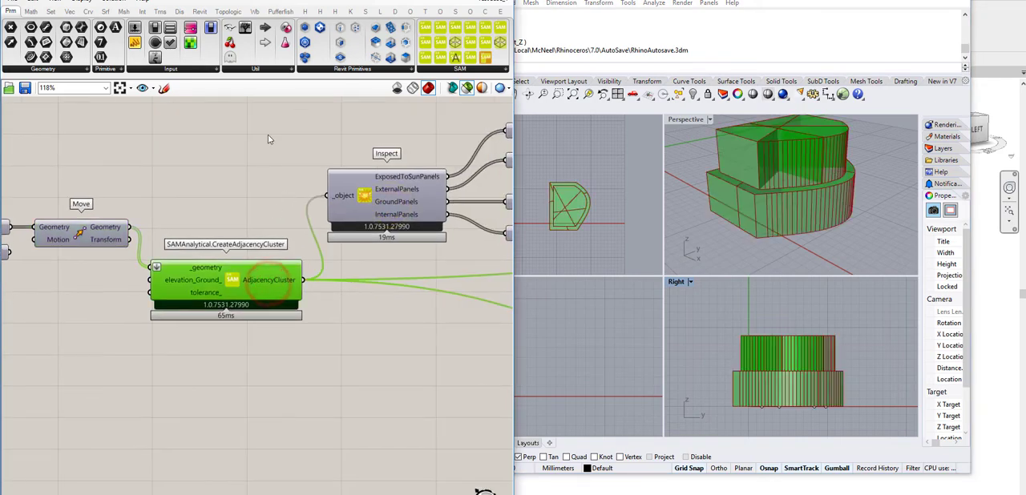
right_drag(267, 139, 158, 161)
click(202, 171)
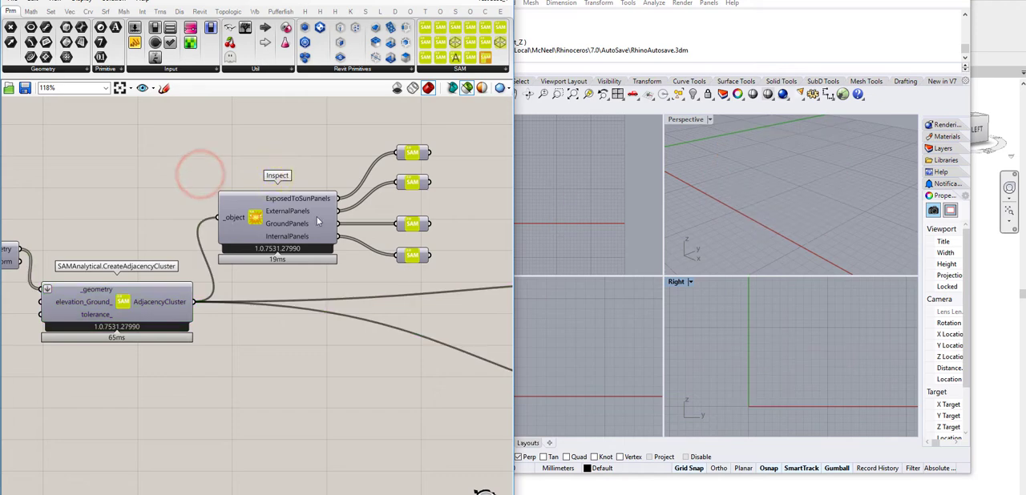
Step: Compare the curved building's internal, ground, external and sun-exposed panels by previewing each Inspect output in turn
click(420, 257)
right_drag(783, 185, 773, 207)
click(413, 224)
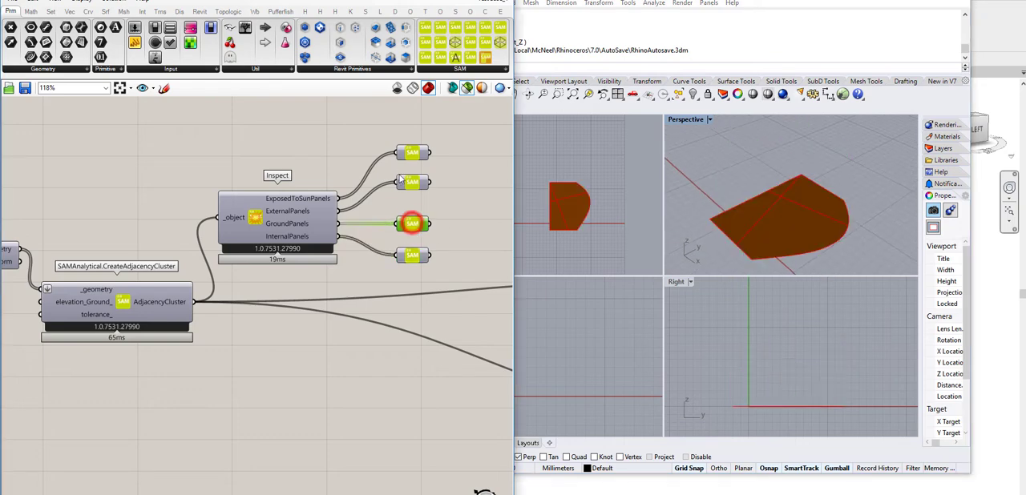
click(416, 185)
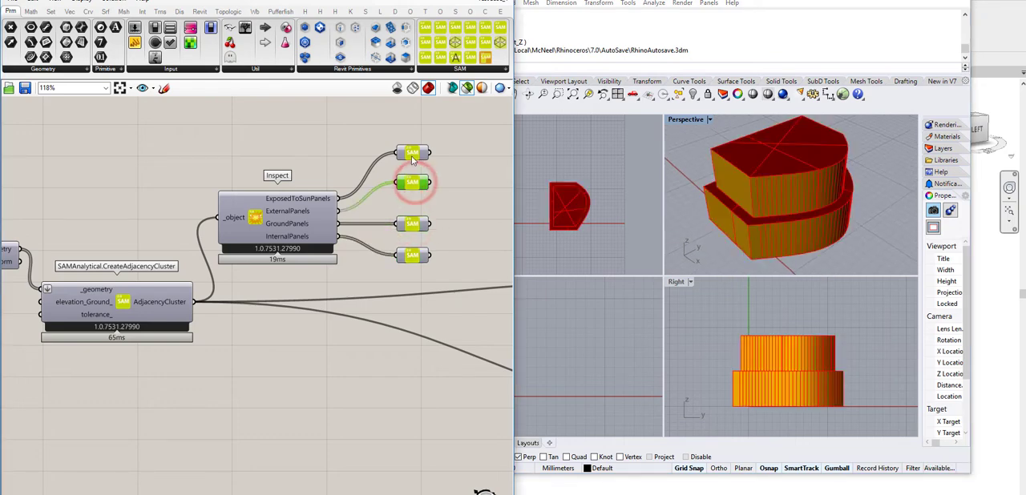
click(412, 154)
right_drag(783, 235, 790, 105)
right_drag(795, 172, 795, 273)
click(355, 151)
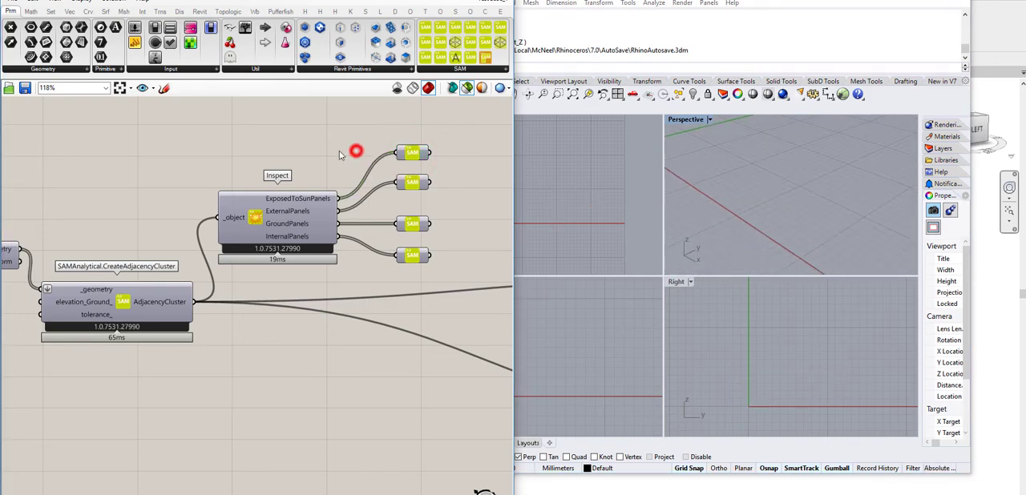
Step: Delete the Inspect component and its two panel parameters from the box example
scroll(320, 198, down, 4)
right_drag(321, 198, 302, 400)
scroll(338, 262, up, 4)
right_drag(338, 262, 398, 282)
drag(275, 193, 469, 366)
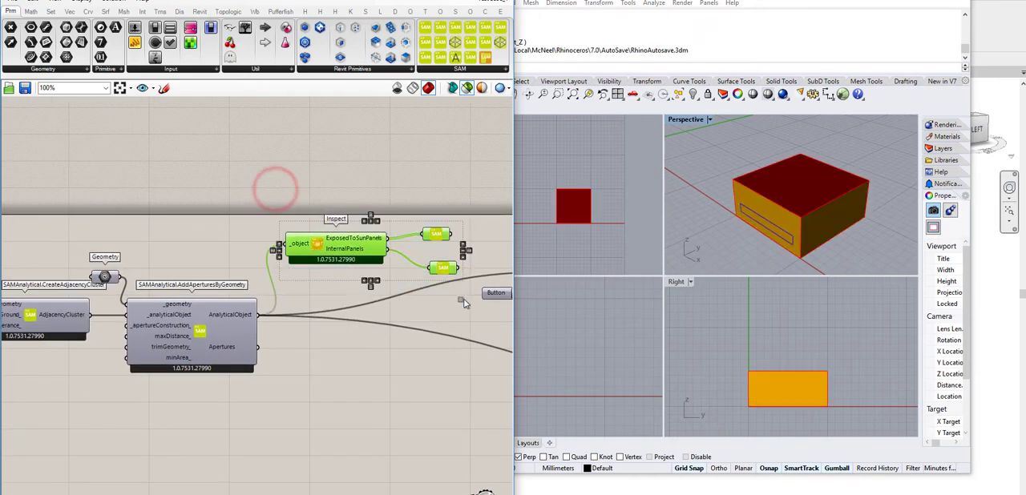
key(Delete)
Step: Run the SAMAdjacencyCluster.Revit component to send the box model with its aperture to Revit
right_drag(451, 291, 214, 195)
scroll(325, 207, up, 2)
right_drag(393, 259, 502, 272)
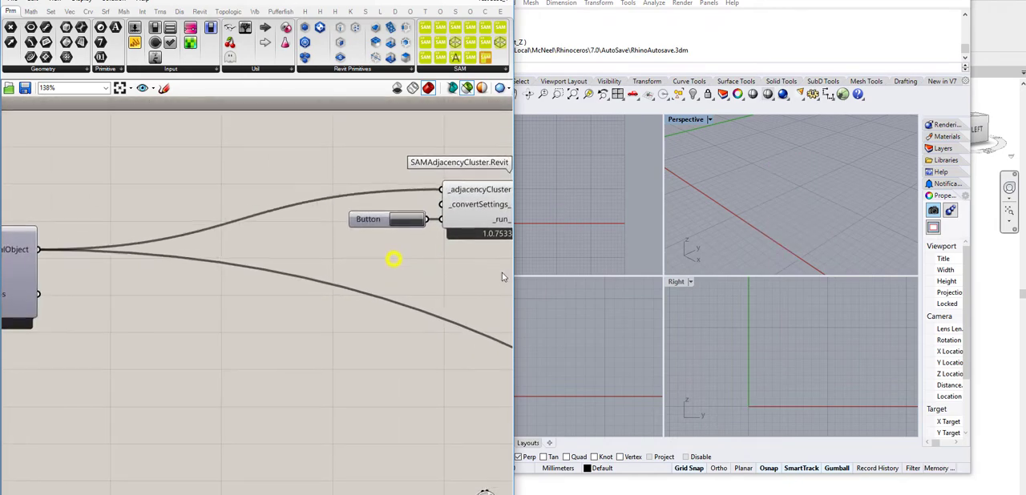
scroll(487, 272, down, 3)
scroll(231, 248, up, 1)
click(194, 258)
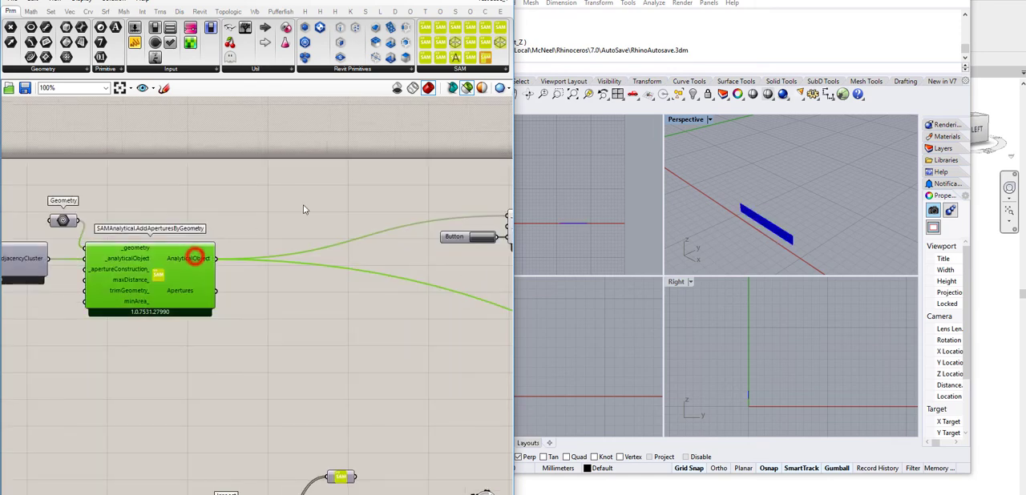
right_drag(259, 232, 116, 222)
scroll(272, 274, up, 2)
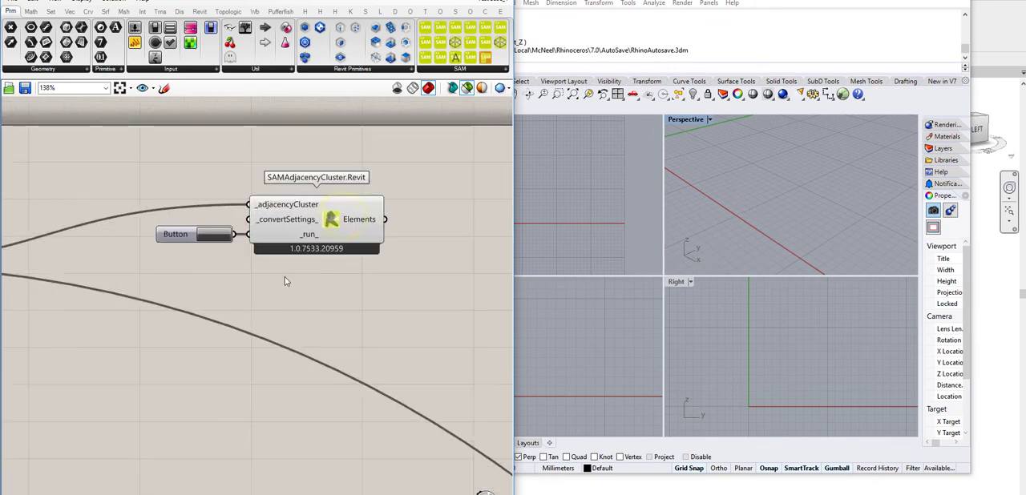
click(217, 235)
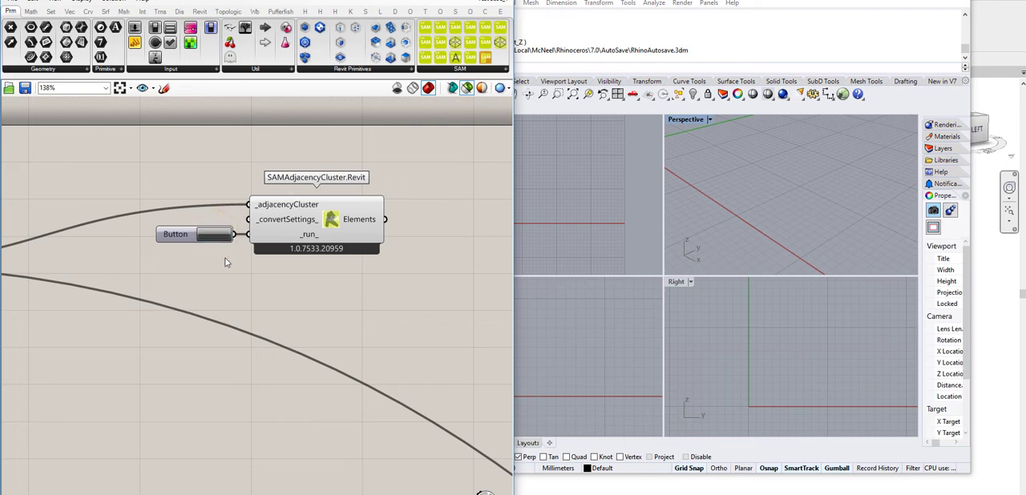
right_drag(327, 286, 310, 275)
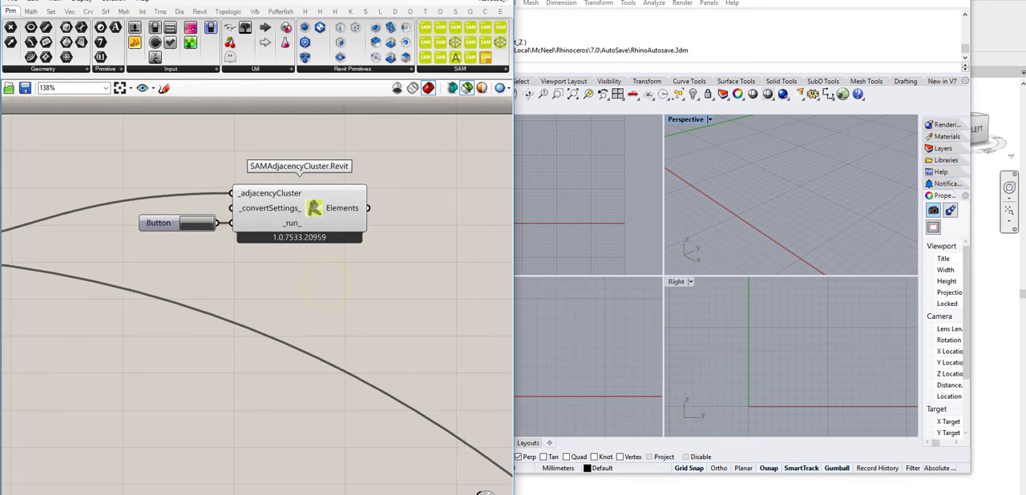
Step: Switch to Revit and examine the newly added box beside the existing building in the 3D view
click(350, 472)
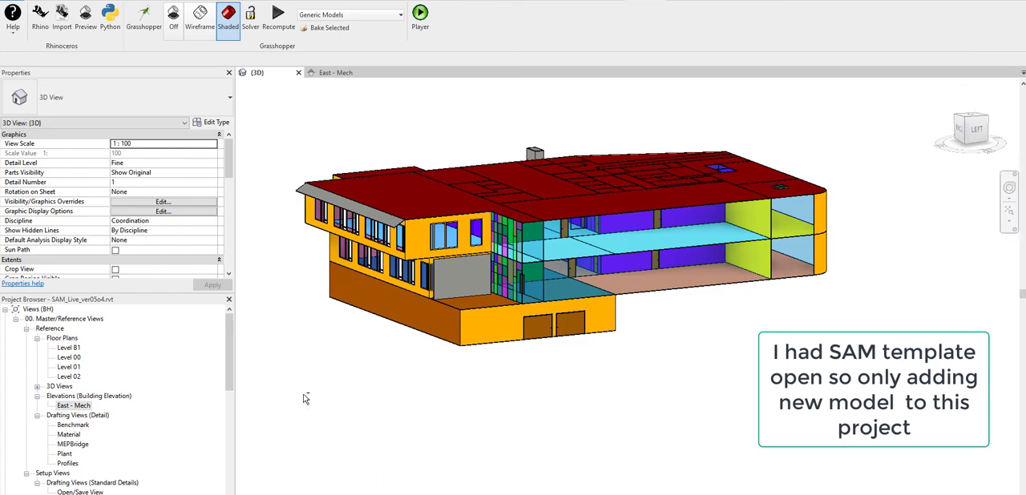
shift+middle_drag(385, 412, 977, 455)
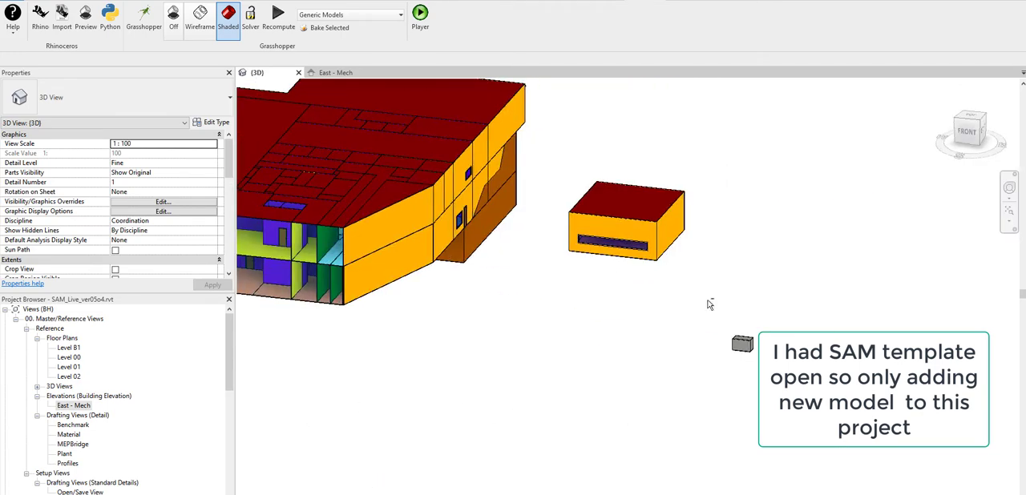
shift+middle_drag(842, 413, 497, 90)
Step: Return to Grasshopper and preview the input geometry of the example that also feeds a Move and CreateAdjacencyCluster component
mouse_move(407, 493)
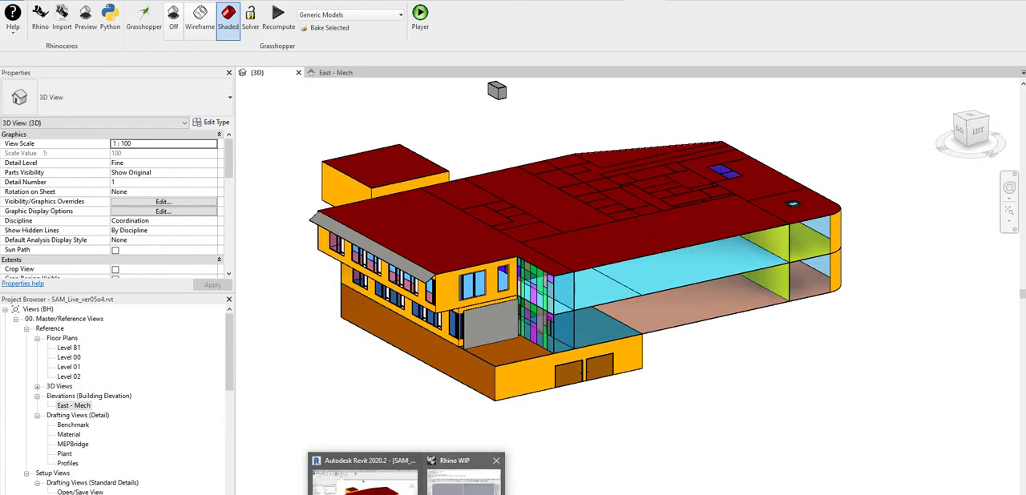
click(486, 471)
scroll(398, 228, down, 10)
scroll(368, 278, up, 8)
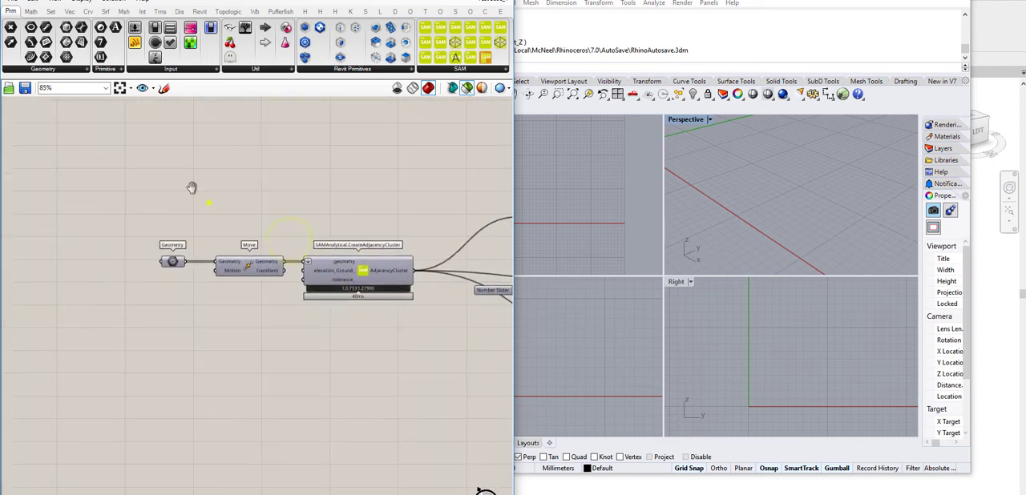
right_drag(192, 188, 162, 165)
click(142, 239)
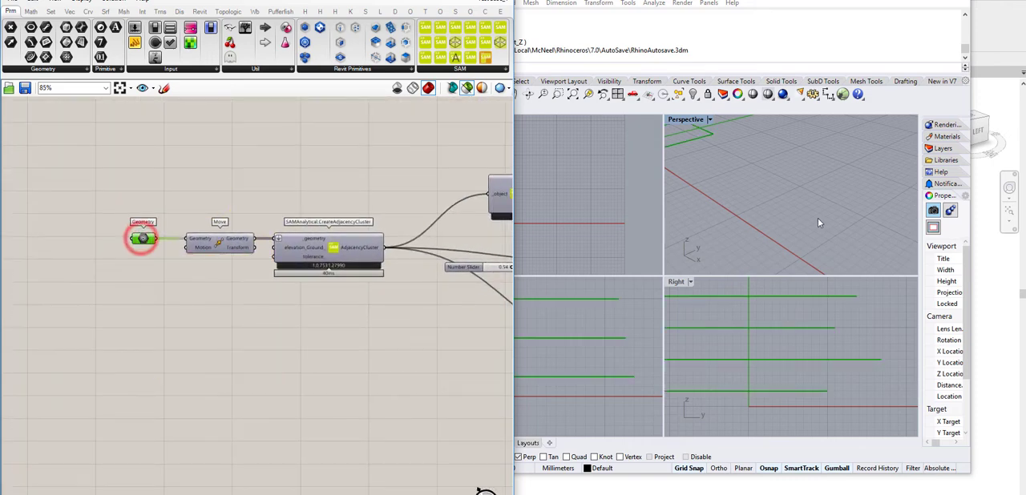
Step: Examine the stacked input outlines in 3D and preview the ExposedToSunPanels output of the example's Inspect component
right_drag(811, 199, 830, 145)
right_drag(814, 190, 826, 218)
right_drag(454, 164, 147, 170)
right_drag(402, 200, 434, 185)
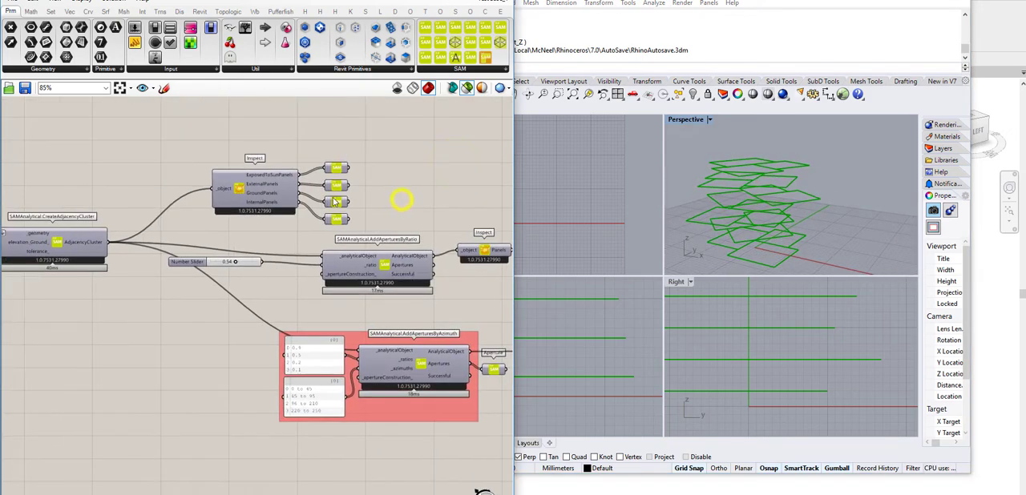
click(441, 202)
scroll(333, 196, up, 3)
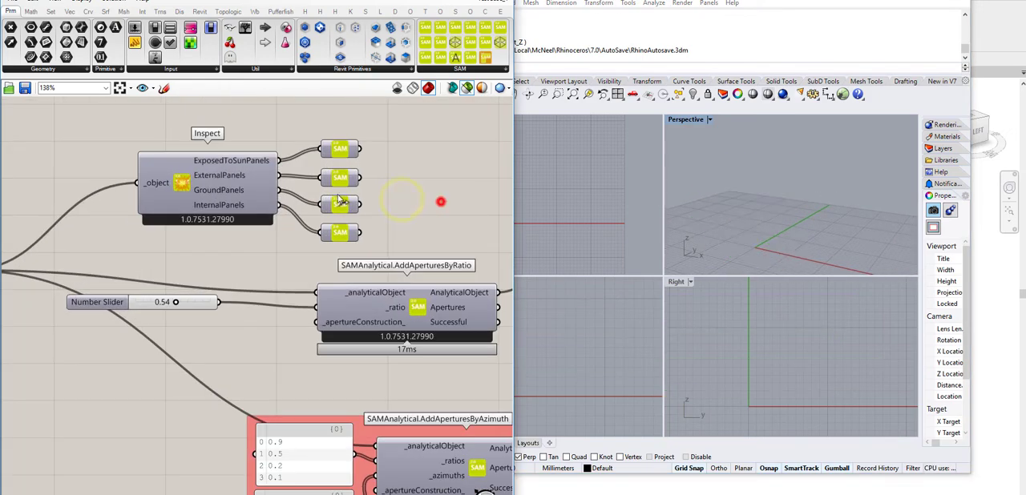
click(341, 150)
scroll(835, 203, up, 3)
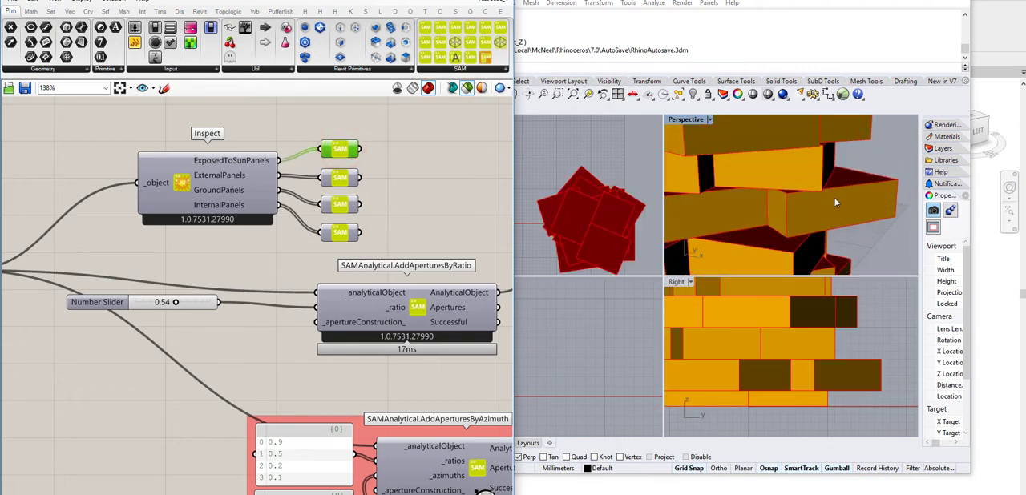
scroll(807, 190, down, 5)
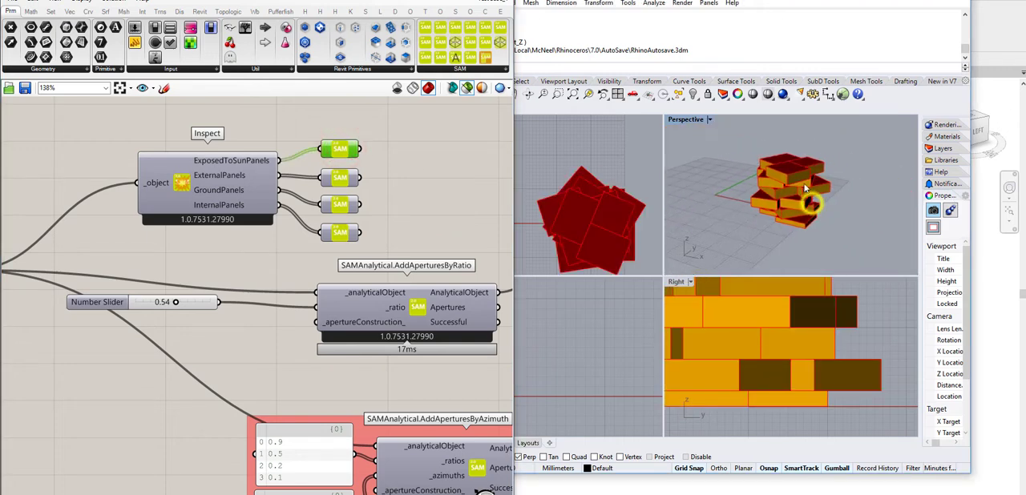
scroll(806, 188, up, 4)
Step: Preview the panels with apertures from the Inspect component that follows AddAperturesByRatio and examine them in the Perspective view
right_drag(390, 362, 271, 301)
right_drag(471, 257, 252, 266)
click(428, 222)
right_drag(814, 213, 770, 218)
Step: Preview the Aperture output of AddAperturesByAzimuth for the stacked model, examine it in 3D and clear the selection
right_drag(346, 296, 398, 219)
right_drag(366, 247, 367, 211)
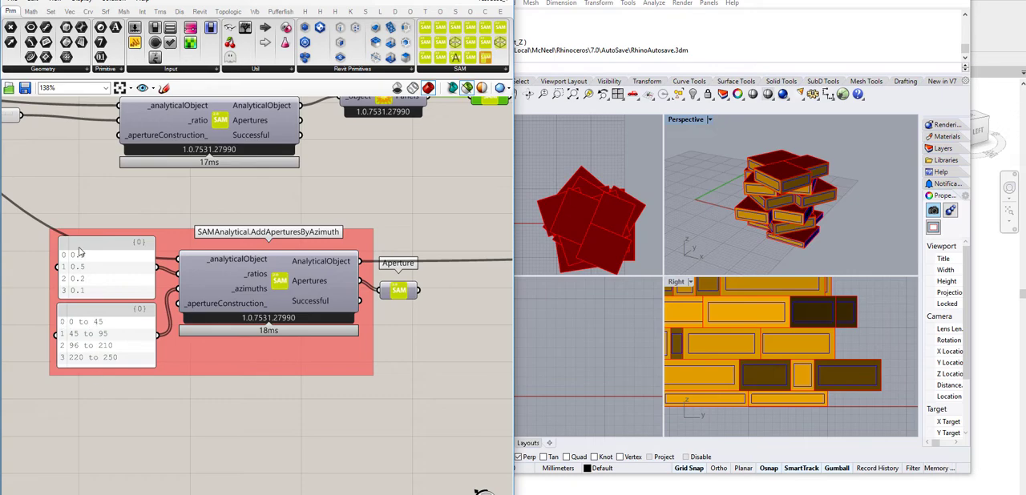
click(397, 293)
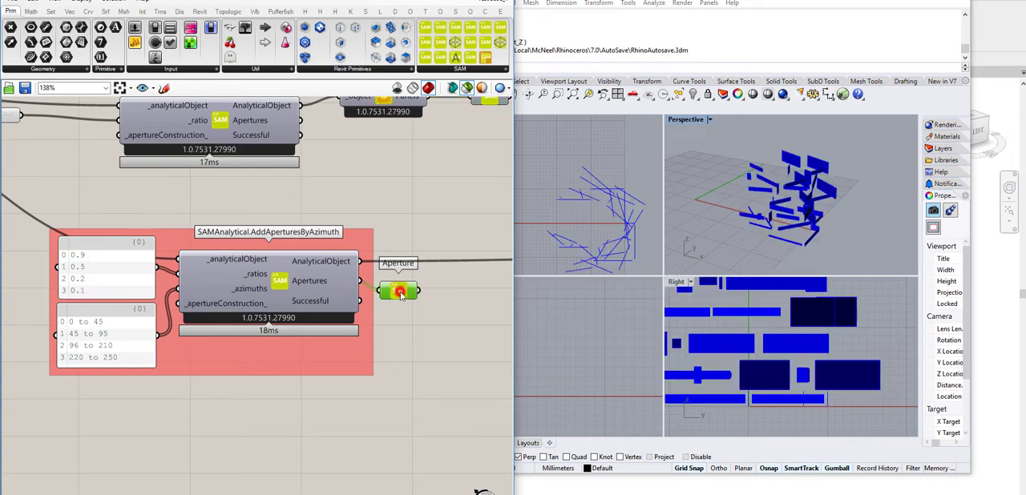
right_drag(788, 199, 766, 223)
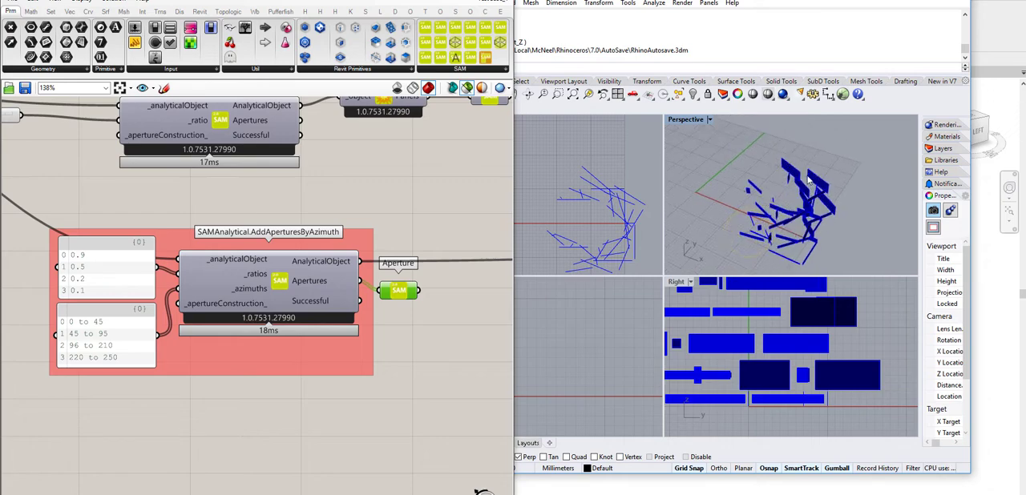
right_drag(808, 179, 825, 184)
scroll(425, 205, down, 4)
right_drag(425, 205, 473, 210)
click(305, 338)
Step: Preview the two intersecting boxes in the Geometry parameter that feeds SAMAnalytical.CreatePanel and examine them in 3D
scroll(393, 247, up, 4)
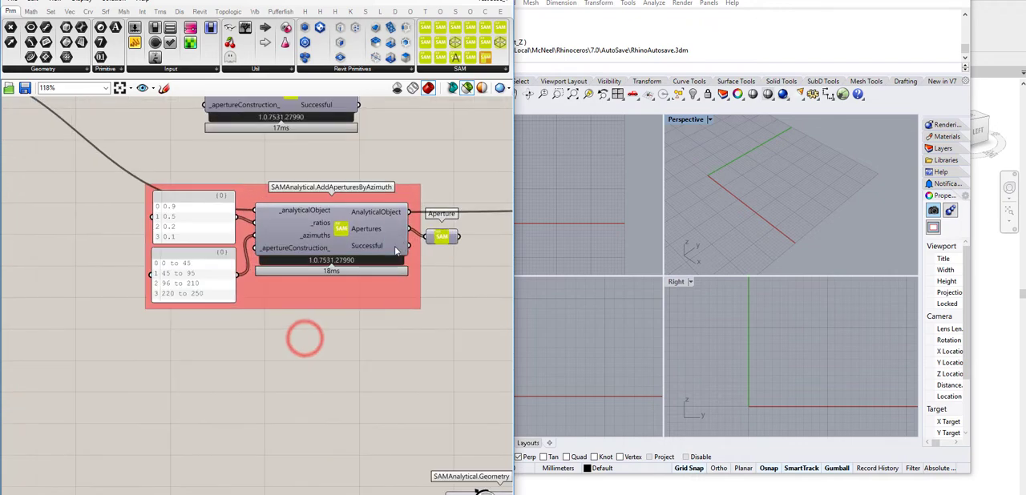
scroll(384, 272, down, 3)
right_drag(406, 216, 403, 181)
scroll(388, 241, down, 5)
right_drag(238, 287, 276, 258)
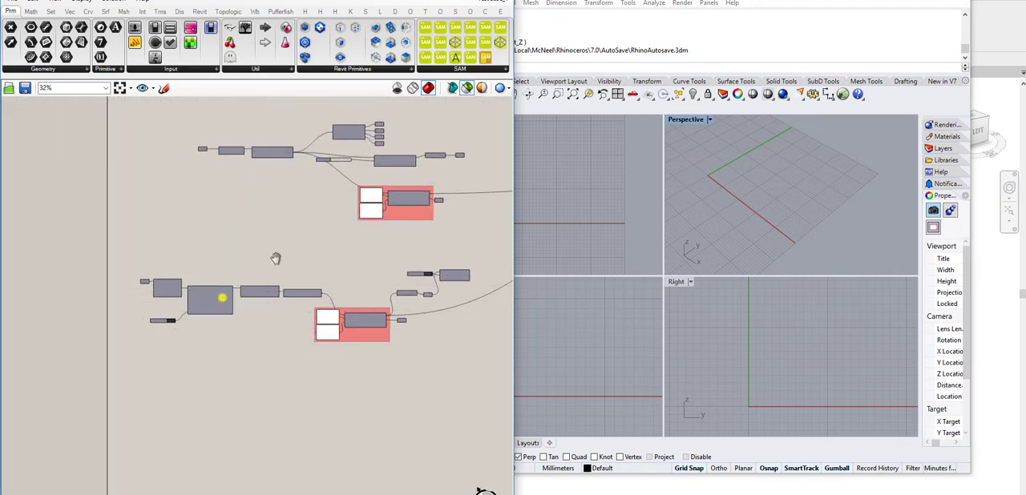
scroll(275, 258, up, 7)
click(214, 245)
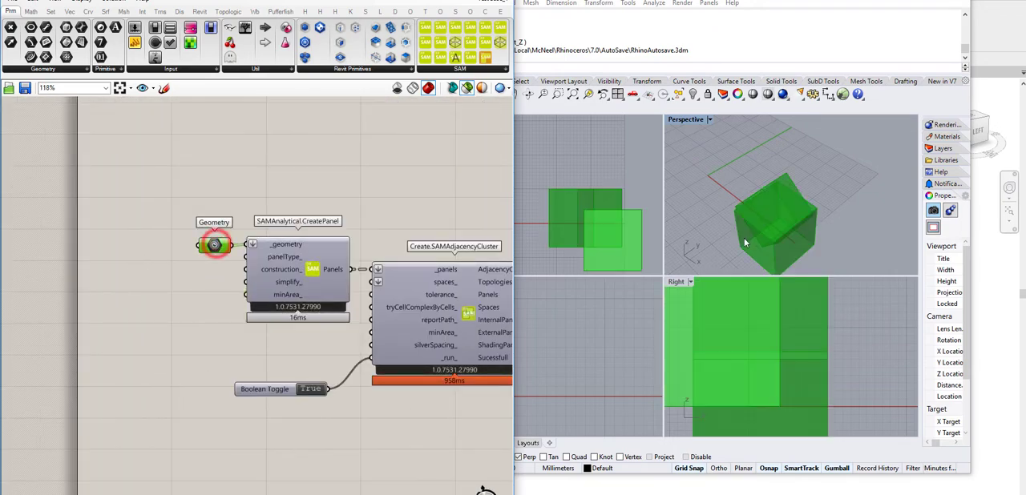
mouse_move(744, 242)
right_down()
mouse_move(755, 194)
mouse_move(849, 197)
mouse_move(810, 187)
mouse_move(842, 199)
mouse_move(798, 213)
mouse_move(818, 210)
mouse_move(778, 201)
mouse_move(789, 204)
mouse_move(768, 221)
mouse_move(702, 172)
mouse_move(548, 194)
right_up()
right_drag(391, 195, 262, 194)
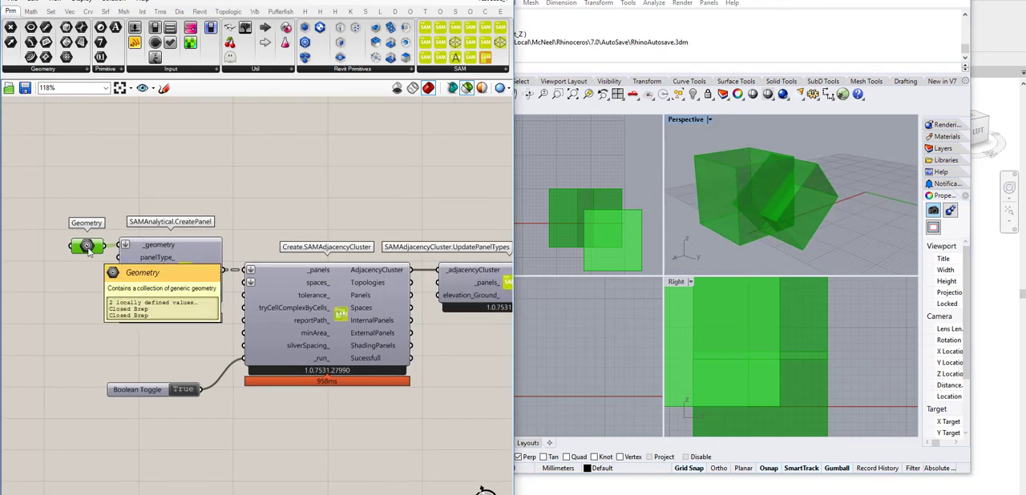
Step: Preview the panels produced by SAMAnalytical.CreatePanel and inspect them from another side
click(200, 270)
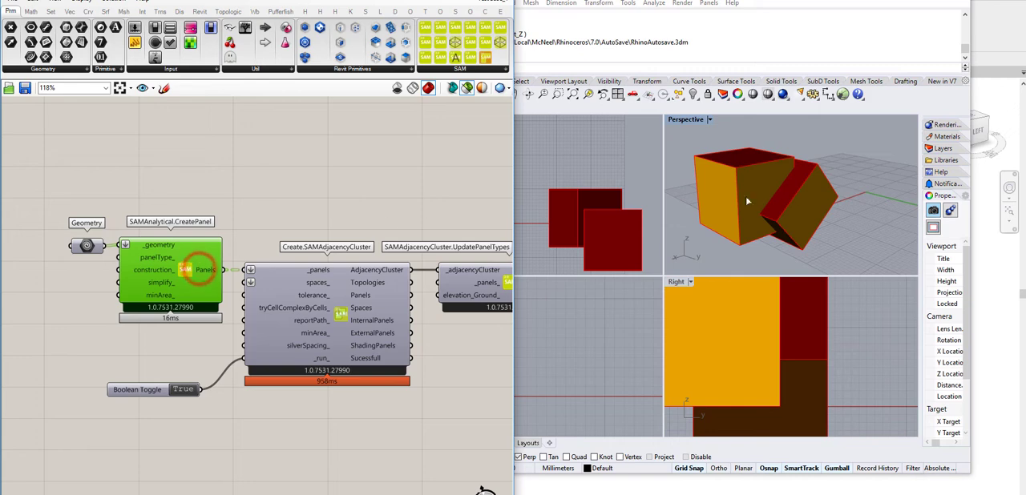
right_drag(746, 200, 797, 216)
right_drag(215, 207, 156, 158)
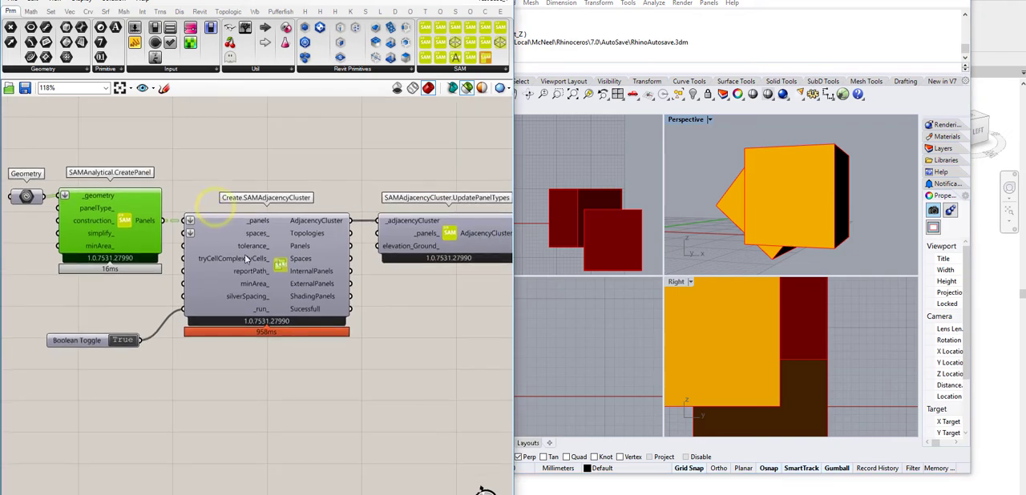
Step: Review the Create.SAMAdjacencyCluster inputs and outputs and preview the SAMAdjacencyCluster.UpdatePanelTypes result
right_drag(274, 364, 311, 361)
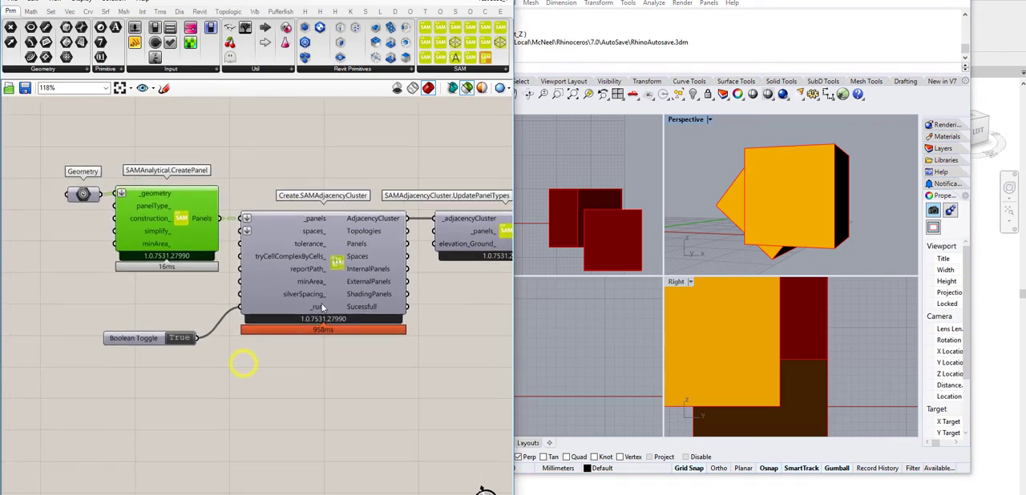
scroll(311, 310, up, 1)
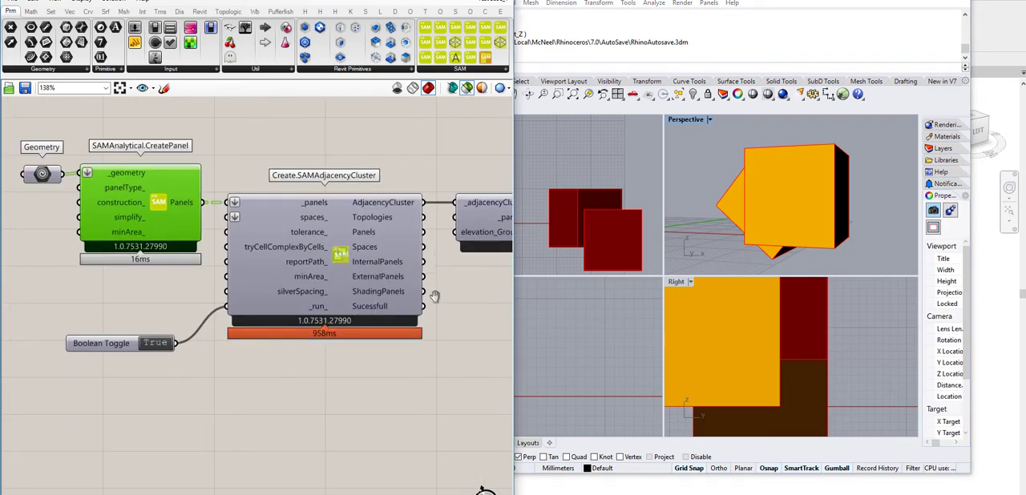
right_drag(435, 298, 139, 342)
click(293, 262)
right_drag(340, 337, 121, 349)
scroll(123, 312, down, 3)
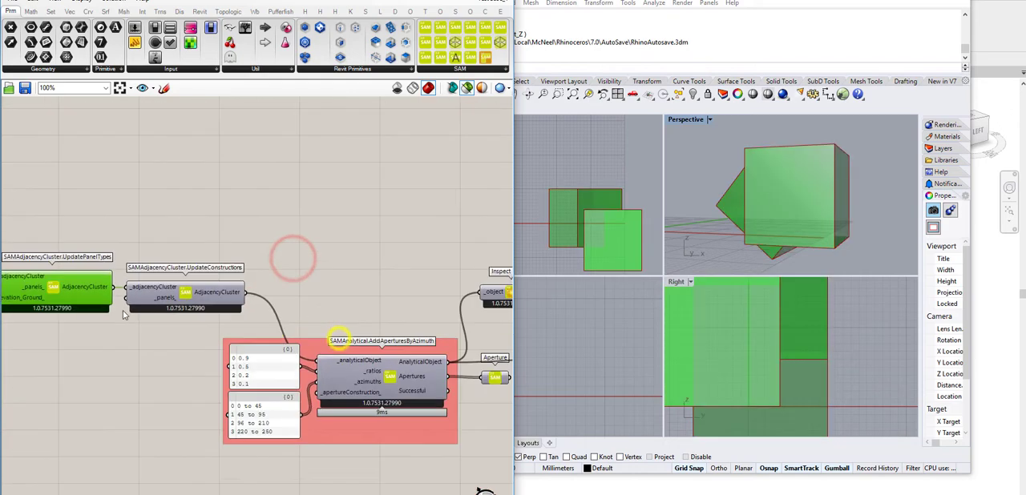
Step: Preview the Aperture output of AddAperturesByAzimuth for the two-box model and examine it in 3D
scroll(246, 277, up, 2)
right_drag(323, 293, 188, 224)
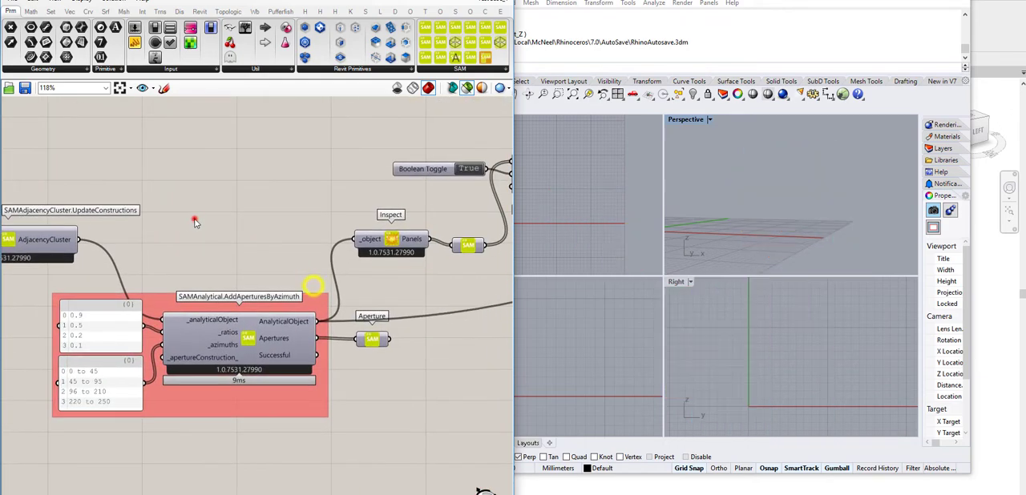
click(373, 340)
right_drag(761, 237, 749, 197)
Step: Preview the Inspect component's Panels output for the two-box model, examine the apertures closely and clear the selection
right_drag(408, 221, 333, 232)
click(391, 257)
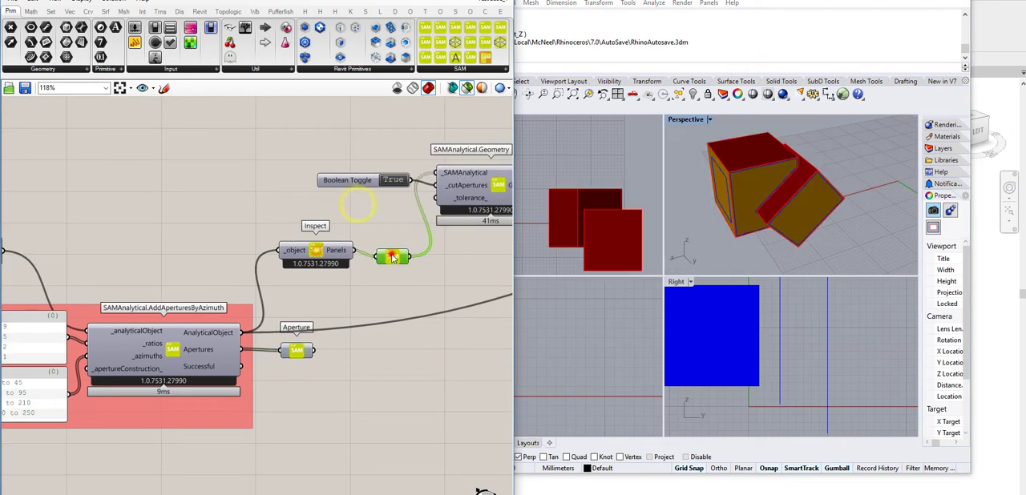
right_drag(784, 186, 745, 207)
scroll(780, 196, up, 5)
scroll(745, 207, down, 6)
click(364, 254)
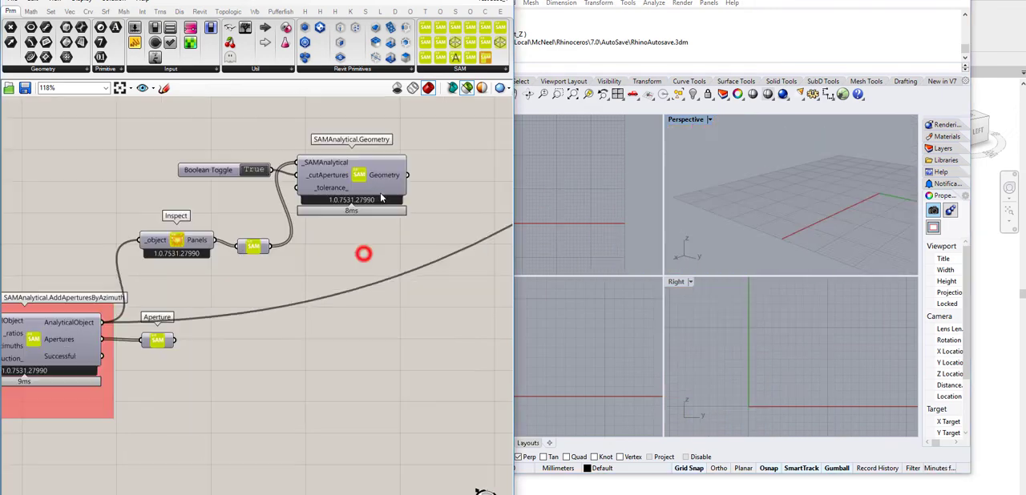
Step: Try to bake the Geometry output of SAMAnalytical.Geometry, dismiss the dialog and return to the canvas
right_click(386, 175)
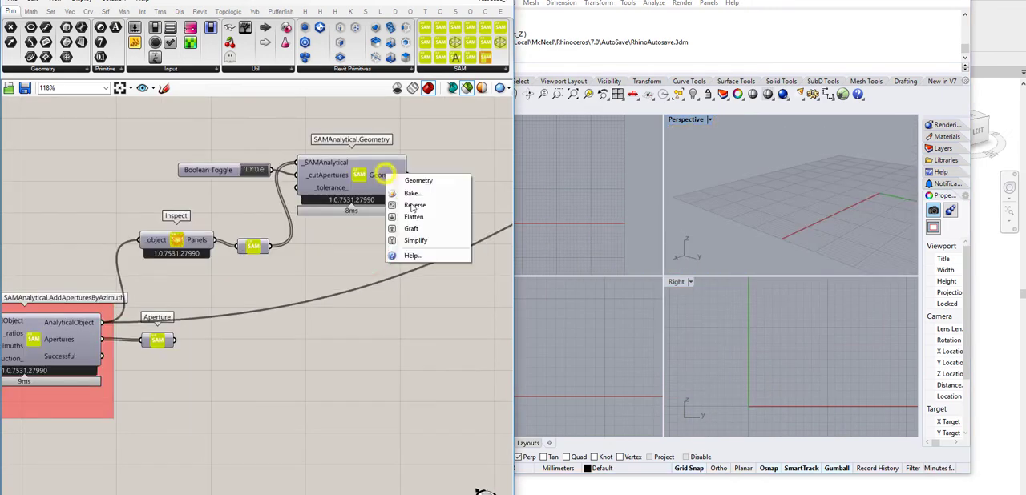
click(414, 193)
click(444, 325)
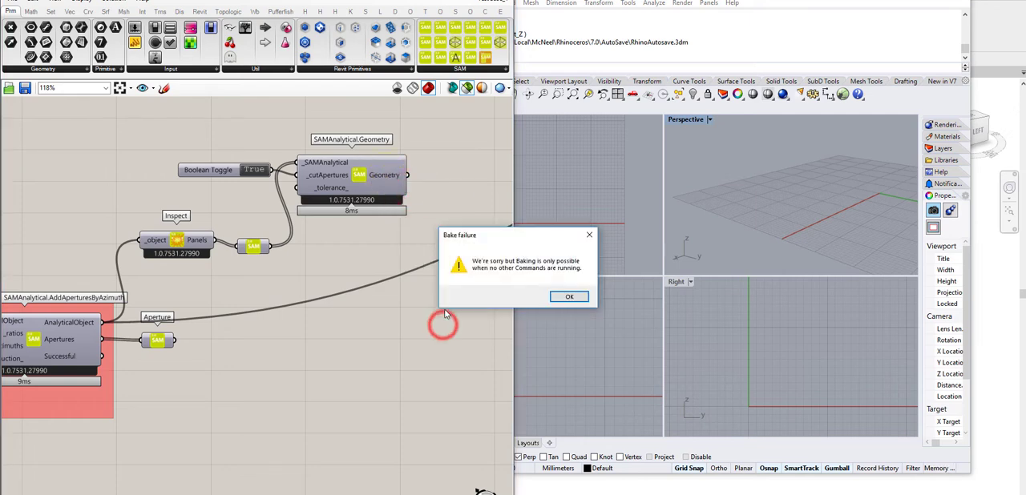
key(Escape)
click(765, 211)
click(447, 212)
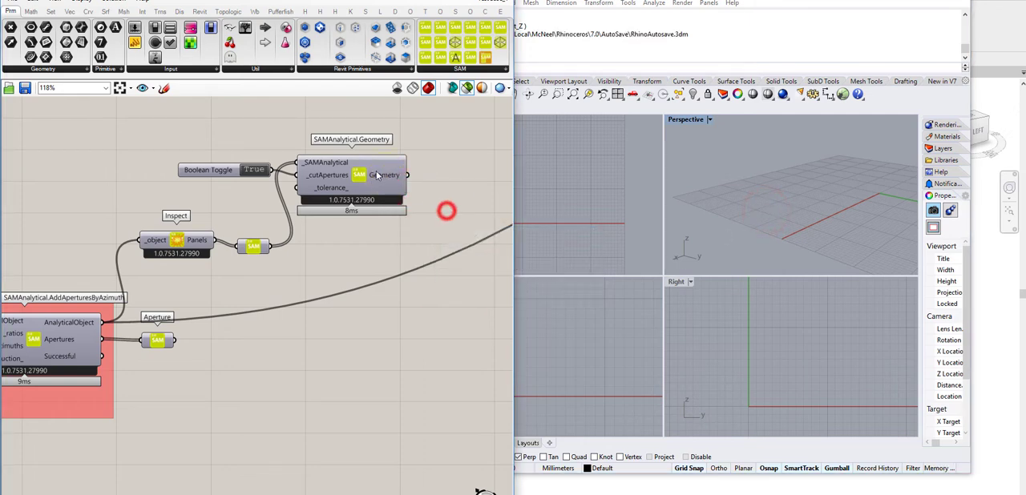
Step: Preview the SAMAnalytical.Geometry output with cut apertures and examine it in the Perspective view
click(383, 176)
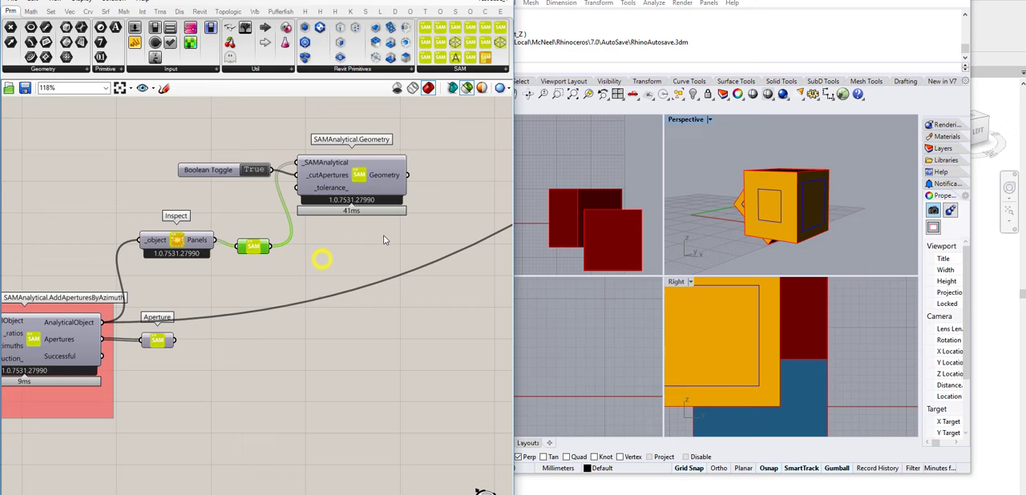
click(368, 230)
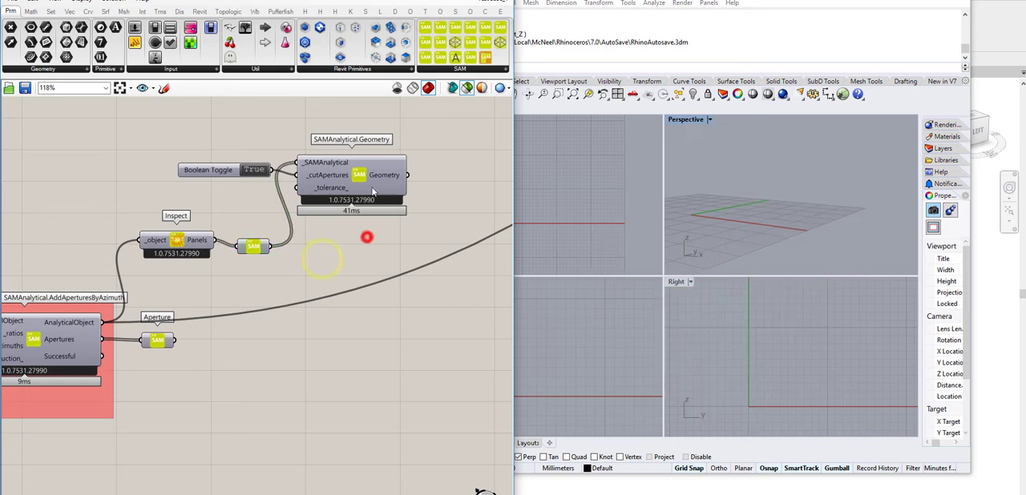
click(383, 174)
right_drag(857, 201, 796, 223)
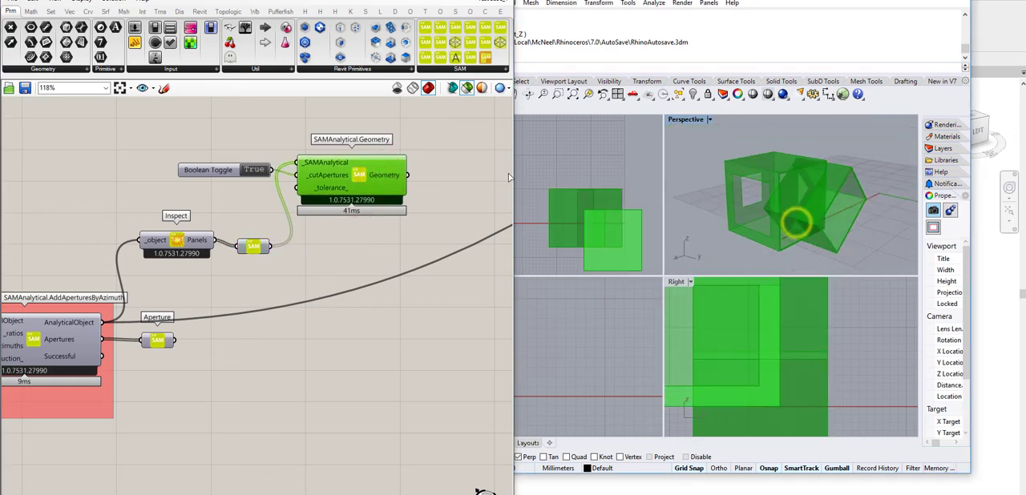
Step: Switch the _cutApertures toggle to False and back to True to compare the previewed geometry
double_click(254, 170)
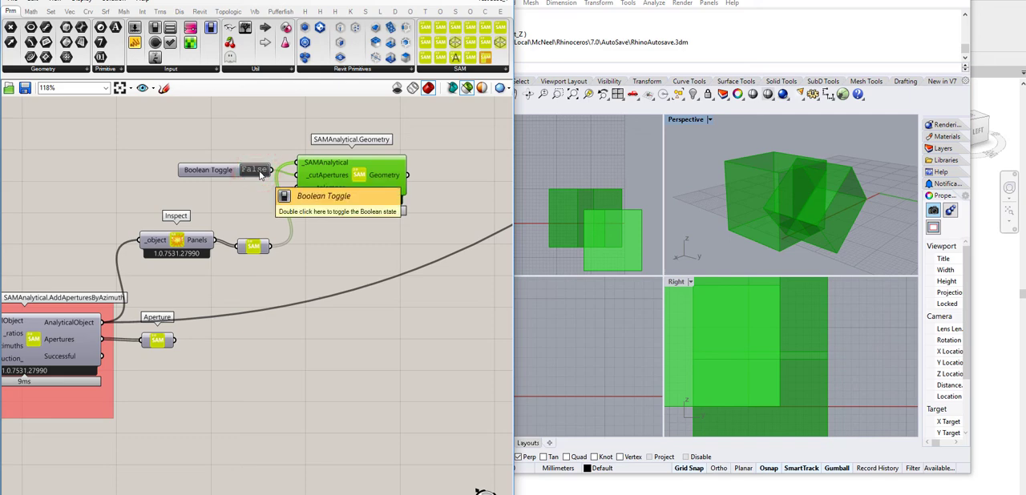
double_click(256, 170)
click(366, 331)
click(385, 175)
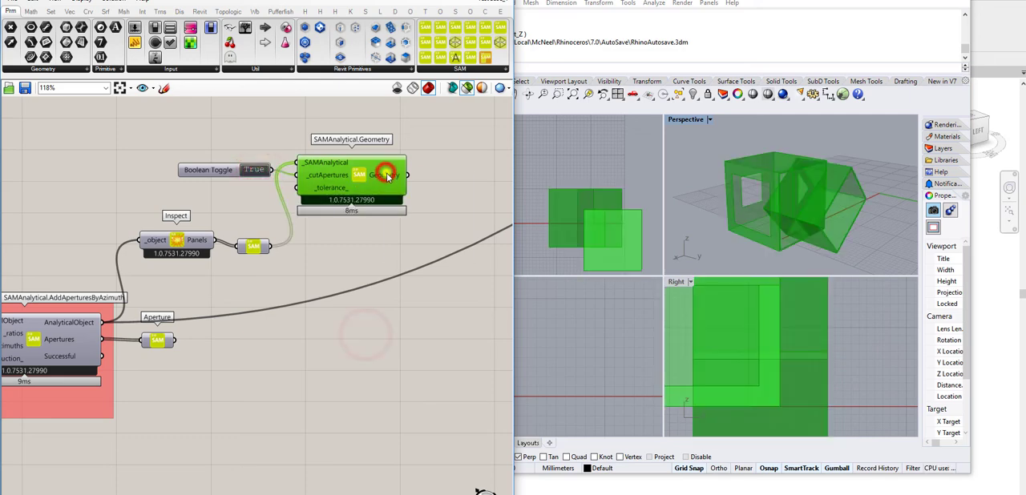
Step: Try again to bake the geometry with cut apertures and dismiss the dialog
right_click(387, 175)
click(422, 198)
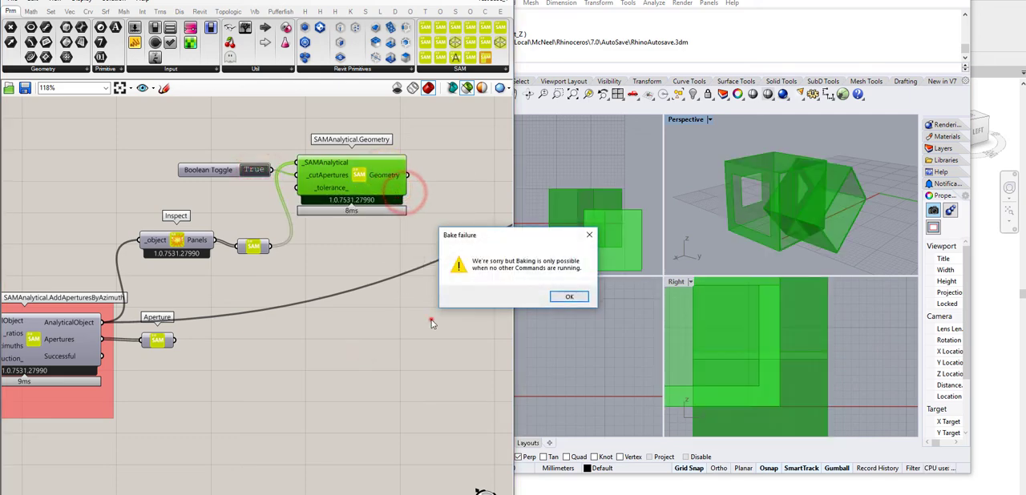
key(Escape)
click(397, 253)
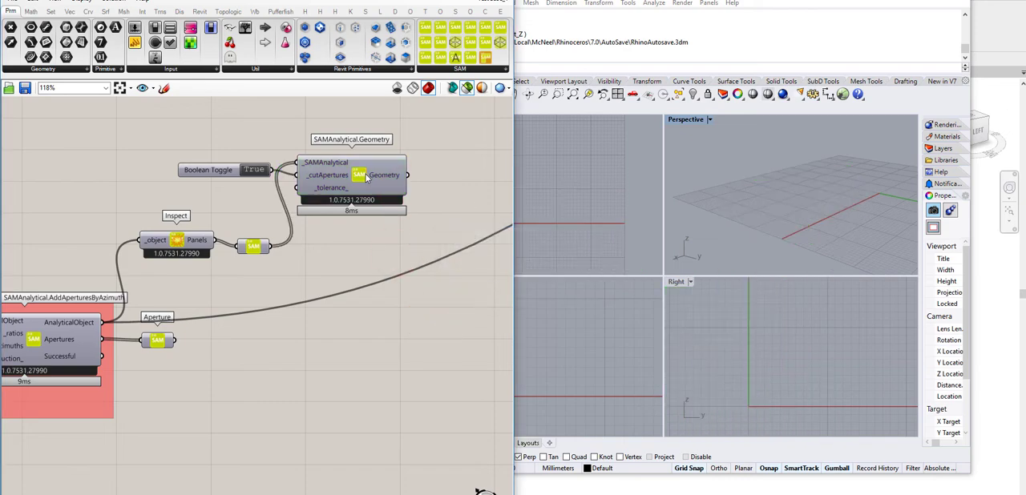
Step: Bake the SAMAnalytical.Geometry output into Rhino with the default attributes
click(368, 175)
right_click(388, 178)
click(402, 193)
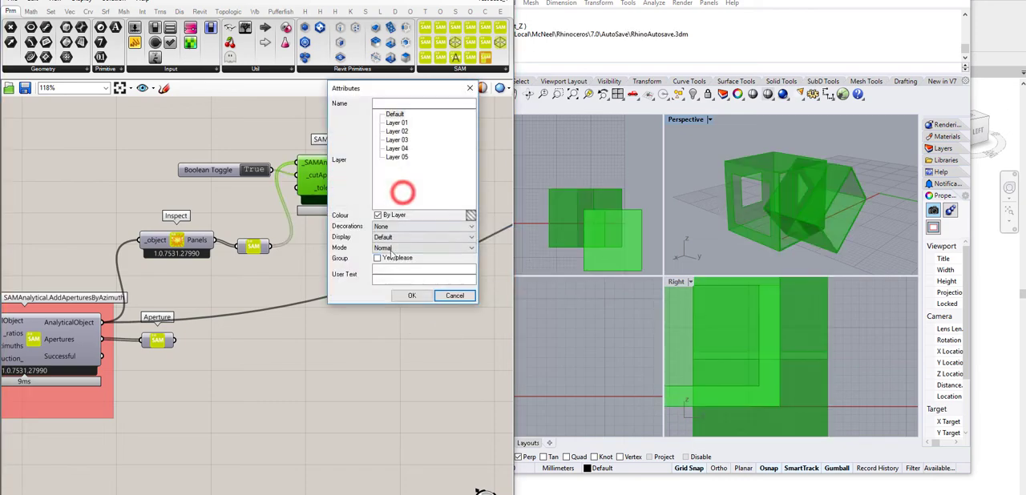
click(411, 295)
click(390, 323)
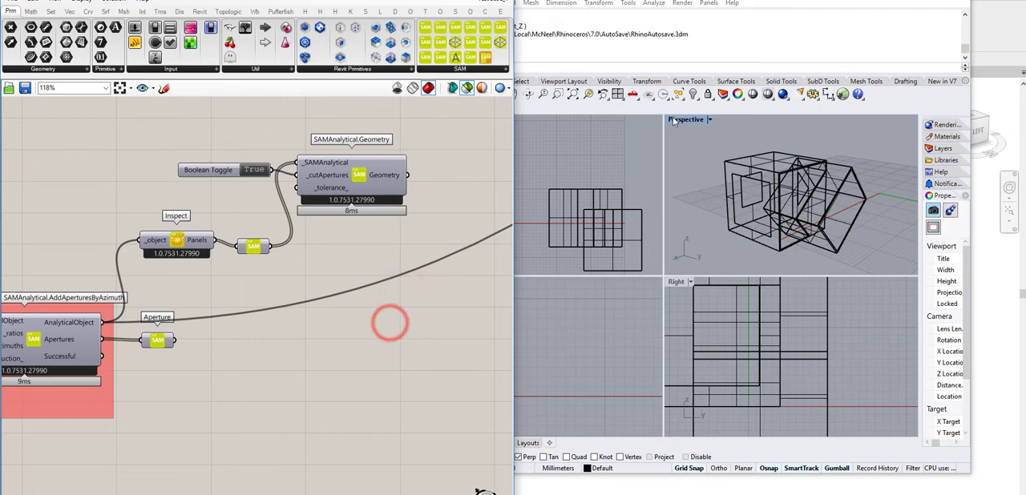
Step: Set the Perspective viewport to Shaded display and examine the baked boxes with their openings
click(673, 121)
click(728, 129)
mouse_move(715, 178)
right_down()
mouse_move(794, 199)
mouse_move(728, 165)
mouse_move(705, 196)
mouse_move(720, 211)
right_up()
Step: Delete all the baked box geometry from the Rhino model
drag(699, 137, 885, 269)
key(Delete)
click(376, 325)
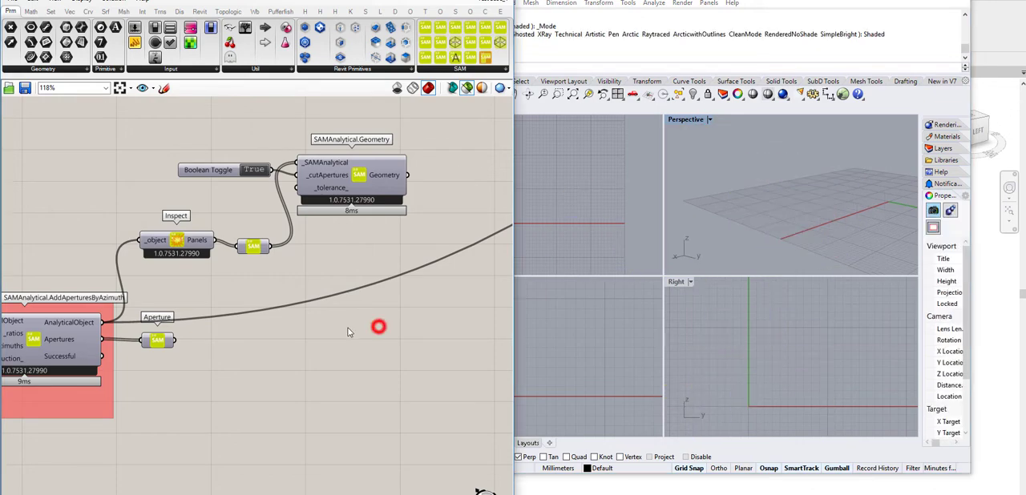
Step: Set the number slider on the Stream Filter's Gate input to 0
scroll(350, 328, down, 7)
right_drag(440, 310, 307, 359)
scroll(423, 266, up, 5)
right_drag(469, 289, 295, 296)
scroll(282, 266, up, 4)
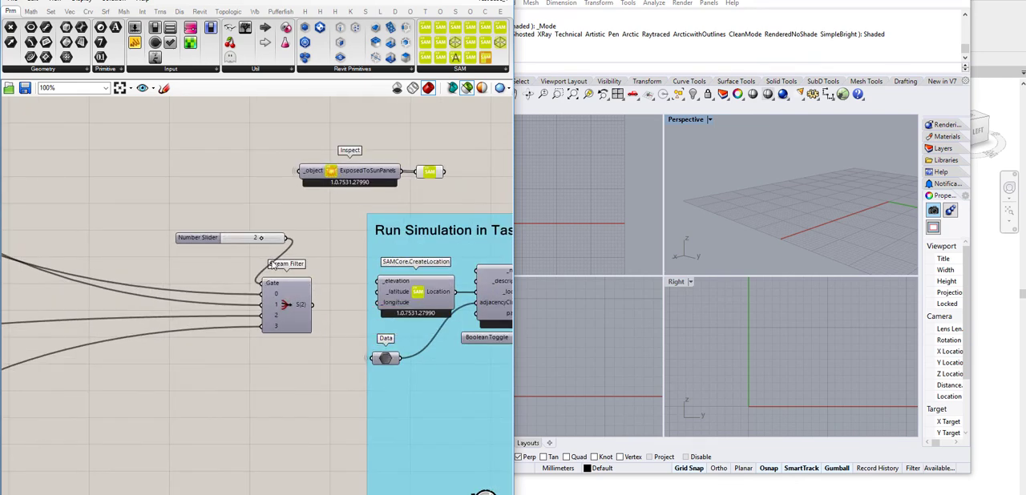
drag(267, 235, 137, 240)
right_drag(245, 179, 241, 286)
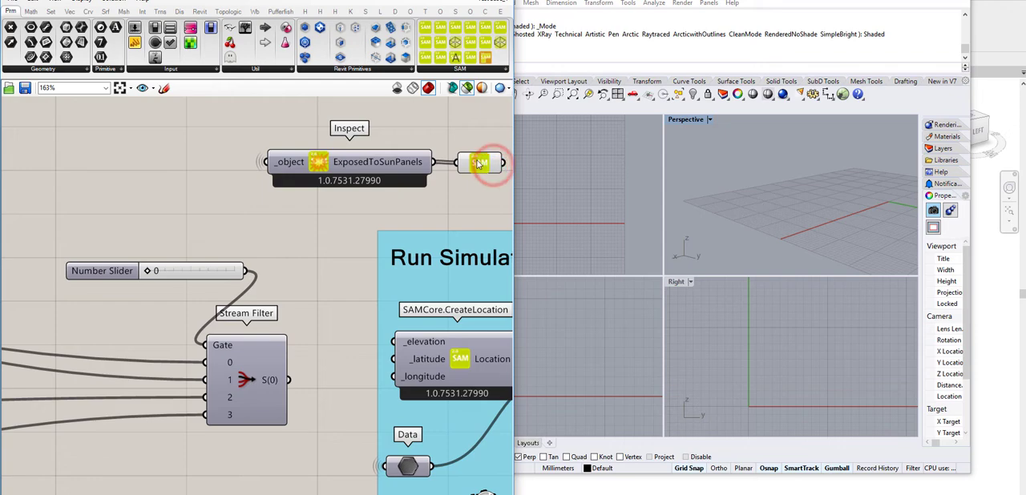
Step: Preview the ExposedToSunPanels of the model chosen by the Stream Filter and examine it in 3D
click(479, 164)
right_drag(732, 209, 827, 200)
scroll(780, 202, down, 5)
scroll(774, 205, up, 6)
Step: Review the start of the Tas simulation workflow and preview the AnalyticalModel built by CreateAnalyticalModelByAdjacencyCluster
right_drag(460, 215, 262, 161)
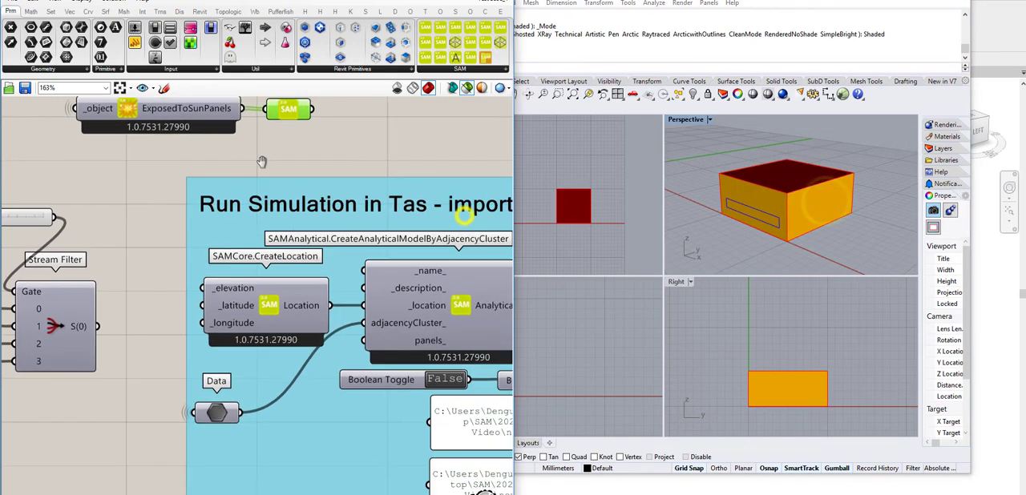
scroll(261, 162, down, 3)
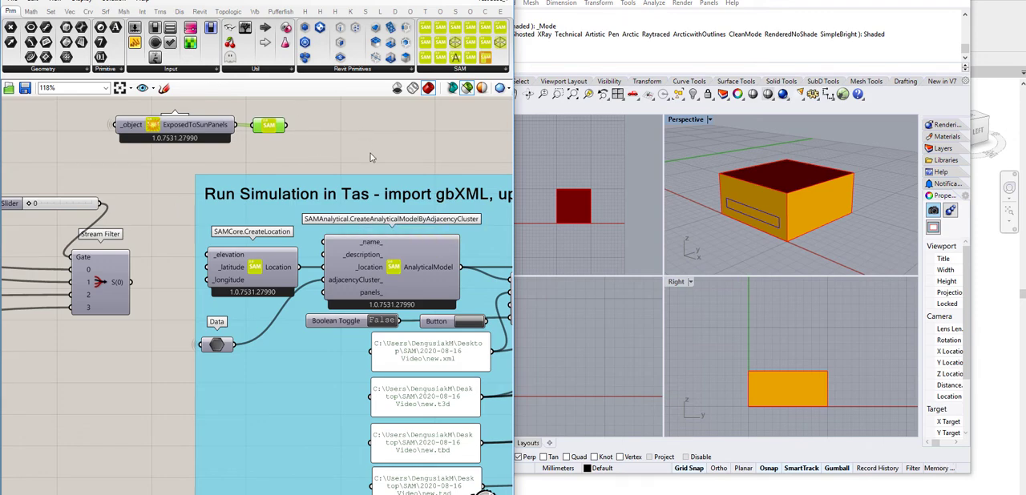
right_drag(375, 152, 280, 146)
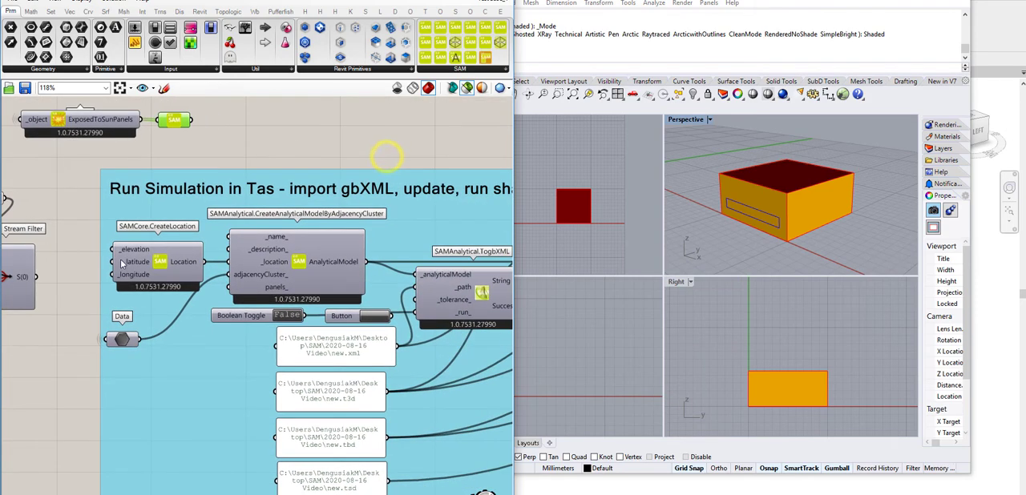
click(347, 259)
click(342, 147)
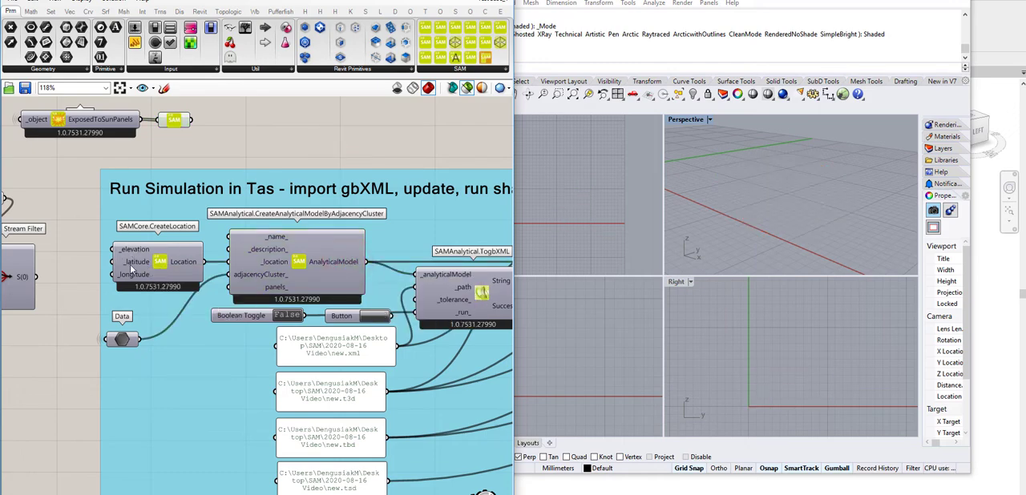
click(343, 263)
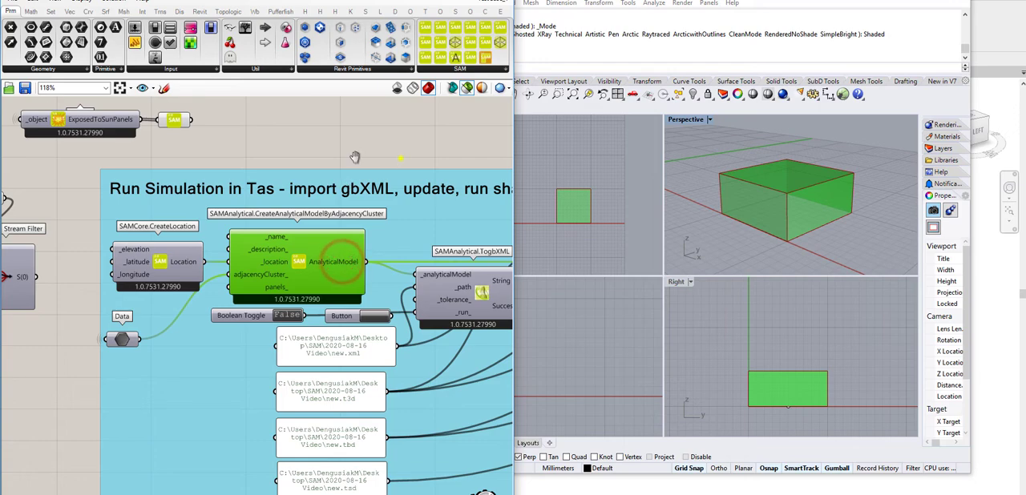
Step: Run the Tas workflow by setting the Boolean Toggle to True, and check the components through to Tas.Simulate's output
right_drag(401, 158, 243, 135)
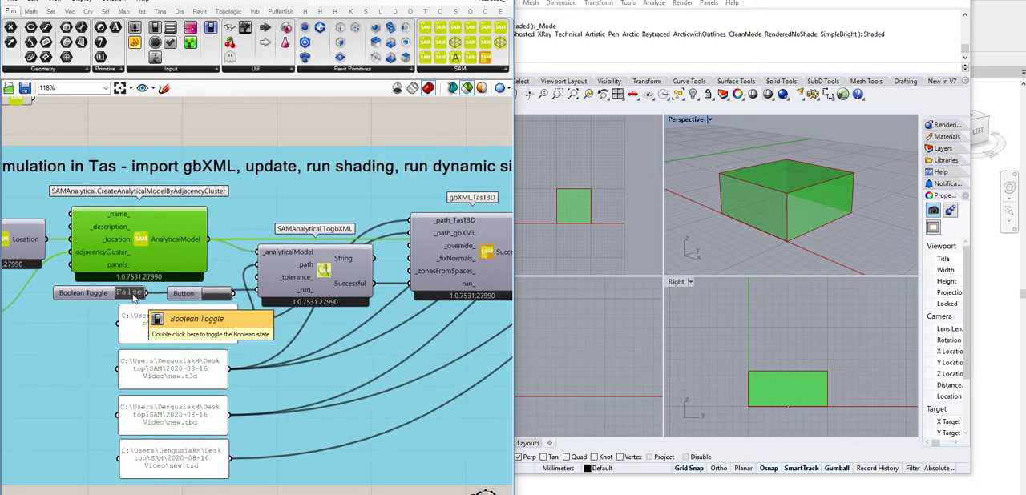
double_click(133, 295)
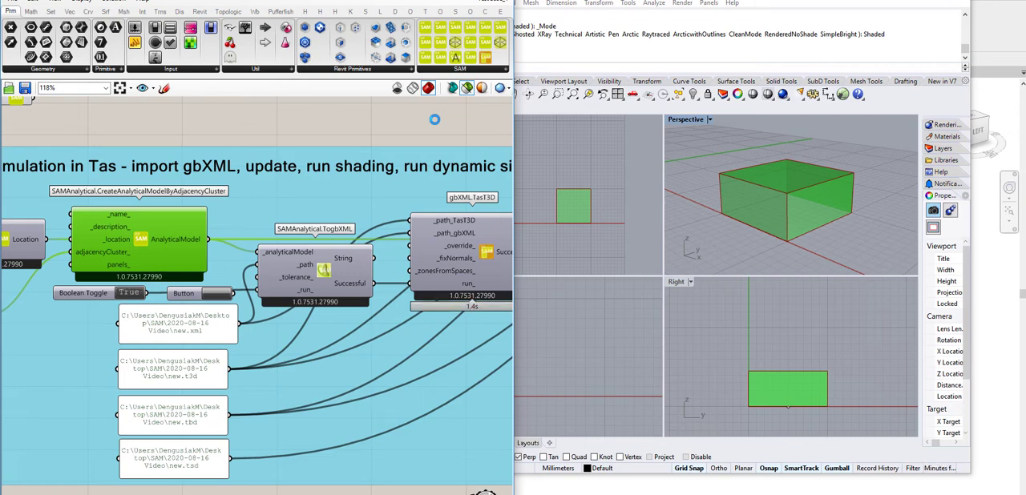
right_drag(422, 122, 191, 160)
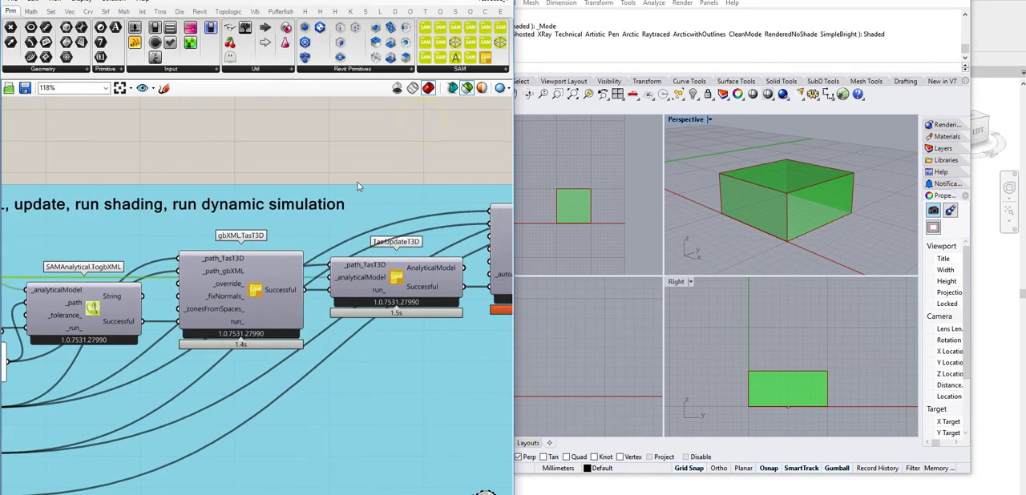
right_drag(427, 153, 132, 122)
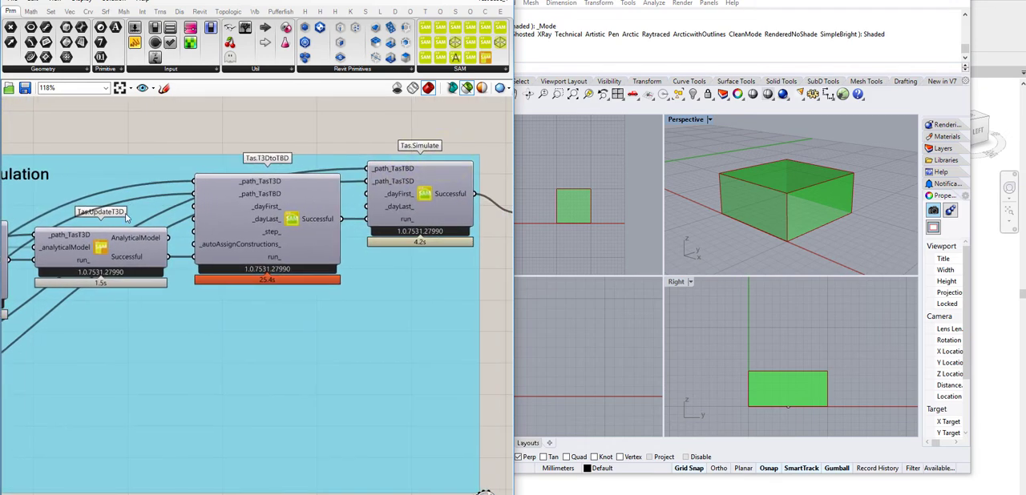
scroll(324, 166, down, 4)
scroll(325, 166, up, 2)
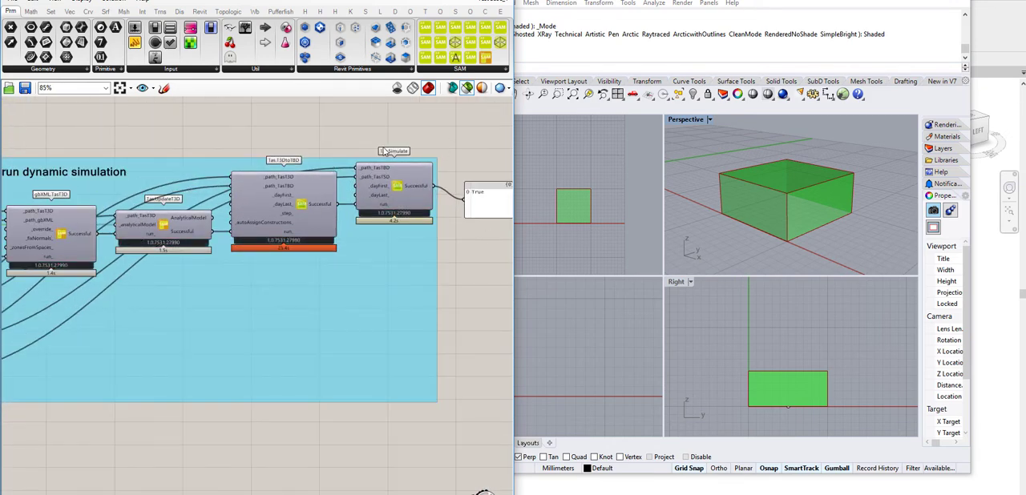
right_drag(351, 144, 424, 128)
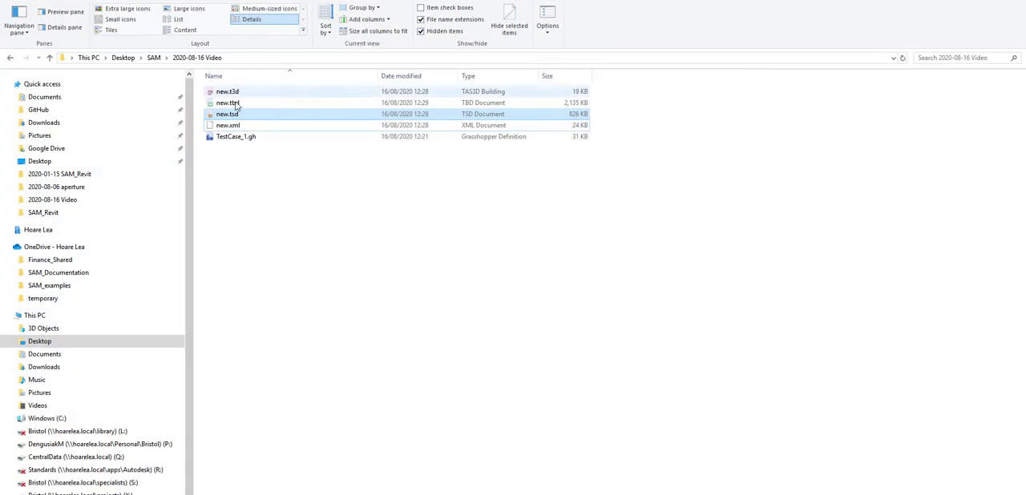
Step: Open new.tsd from the 2020-08-16 Video folder in Tas, show its 3D Visualisation and change the colour display to examine the box
double_click(228, 105)
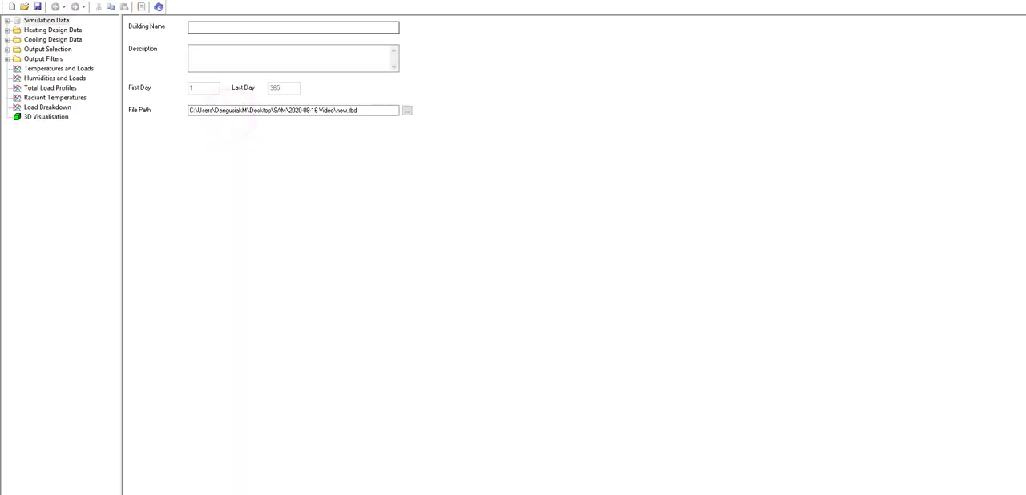
click(64, 118)
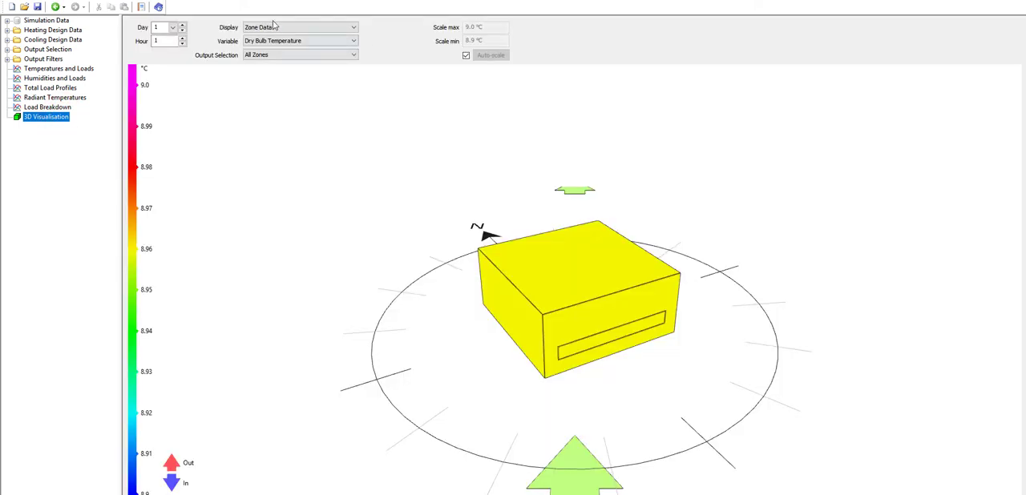
click(277, 27)
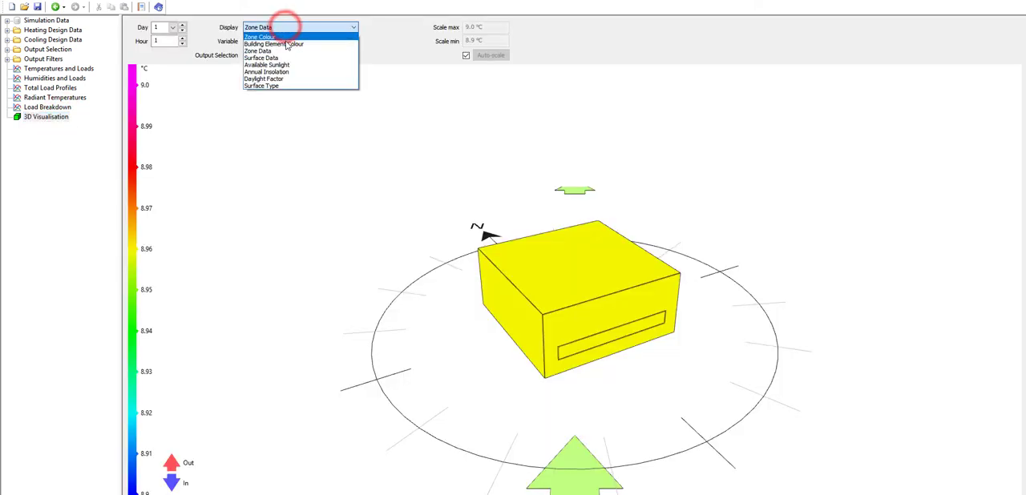
click(284, 36)
drag(513, 306, 575, 343)
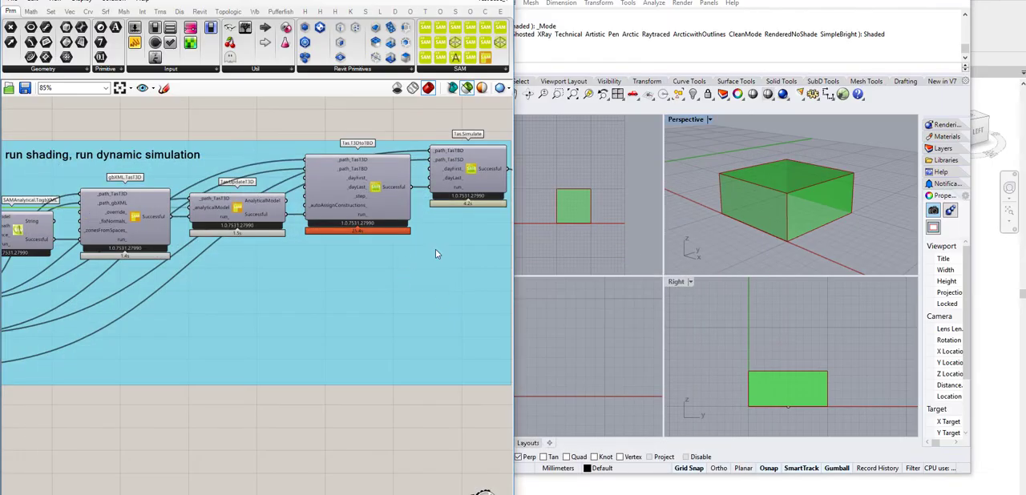
Step: Switch back to Grasshopper, reset the simulation's Boolean Toggle to False and preview the ExposedToSunPanels geometry
scroll(417, 247, down, 5)
scroll(221, 245, up, 8)
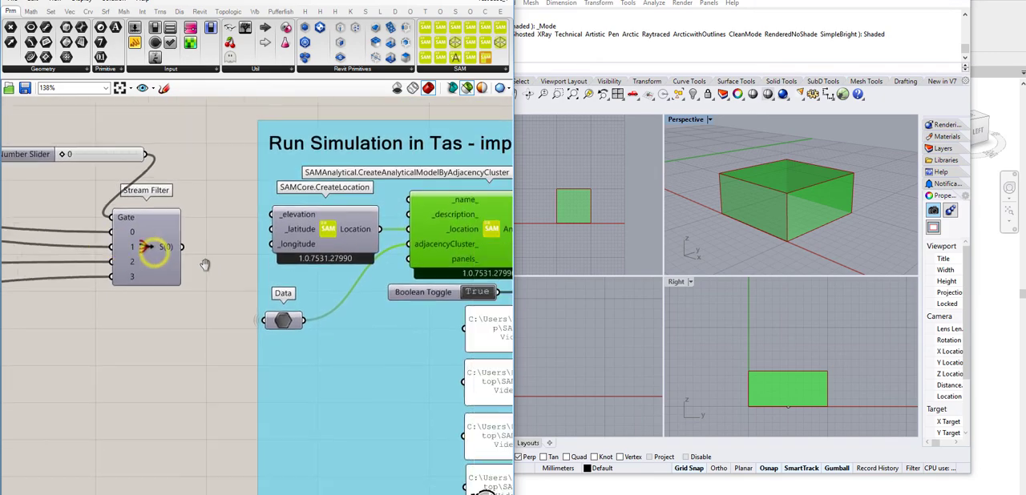
right_drag(132, 241, 201, 328)
click(354, 178)
click(379, 142)
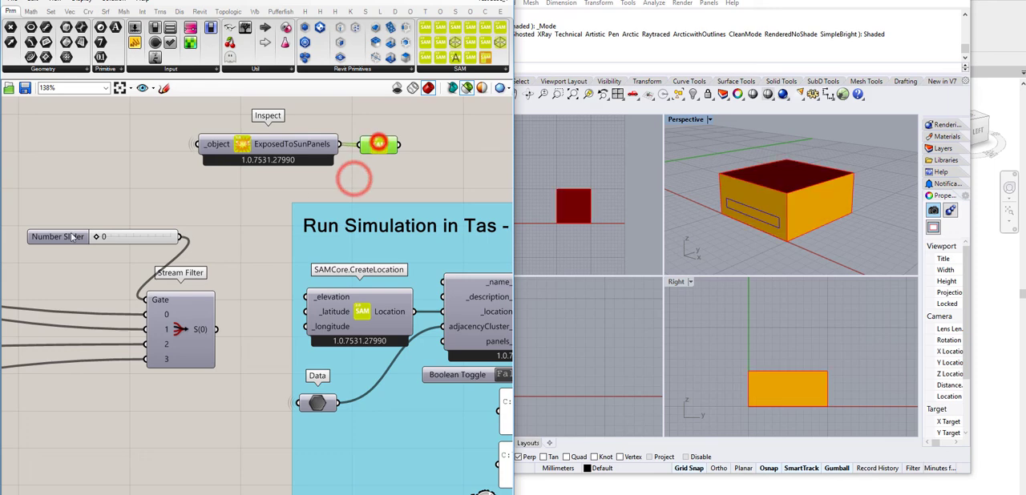
Step: Set the Stream Filter's Gate slider to 3 and examine the previewed panels in the Perspective viewport
drag(98, 238, 200, 241)
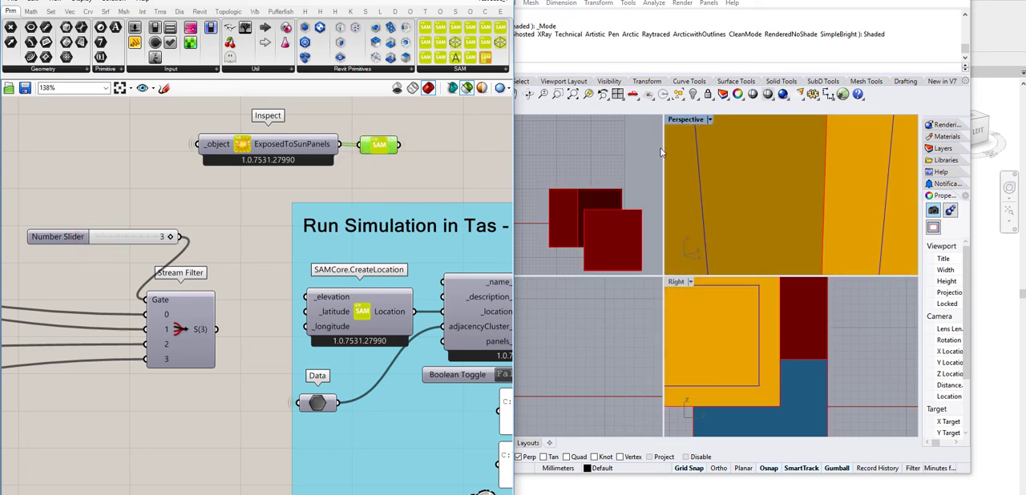
scroll(659, 153, down, 5)
scroll(781, 186, down, 6)
right_drag(778, 213, 794, 185)
Step: Run the Tas simulation workflow on the newly chosen model and check the result of Tas.Simulate
right_drag(334, 163, 163, 156)
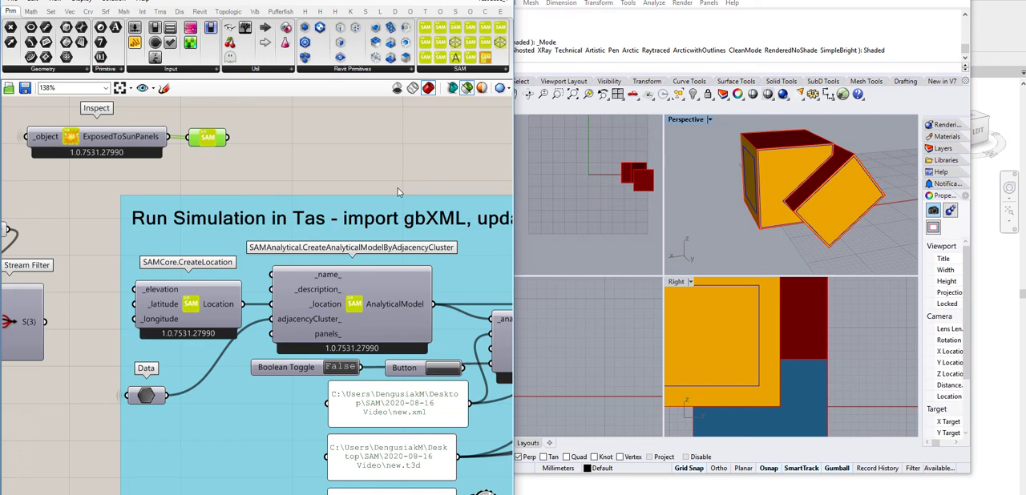
right_drag(435, 154, 270, 154)
right_drag(420, 131, 253, 159)
scroll(240, 163, down, 5)
scroll(488, 216, up, 1)
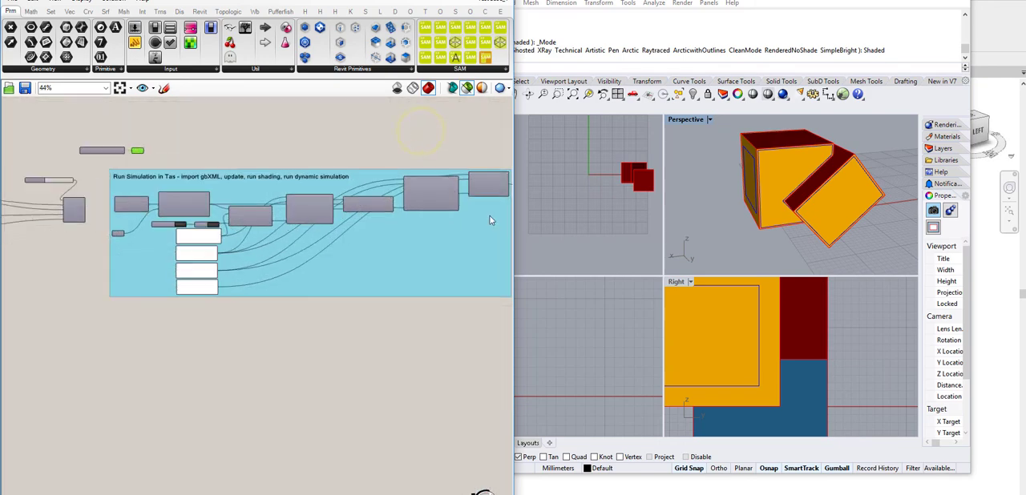
right_drag(488, 216, 405, 257)
scroll(324, 266, up, 5)
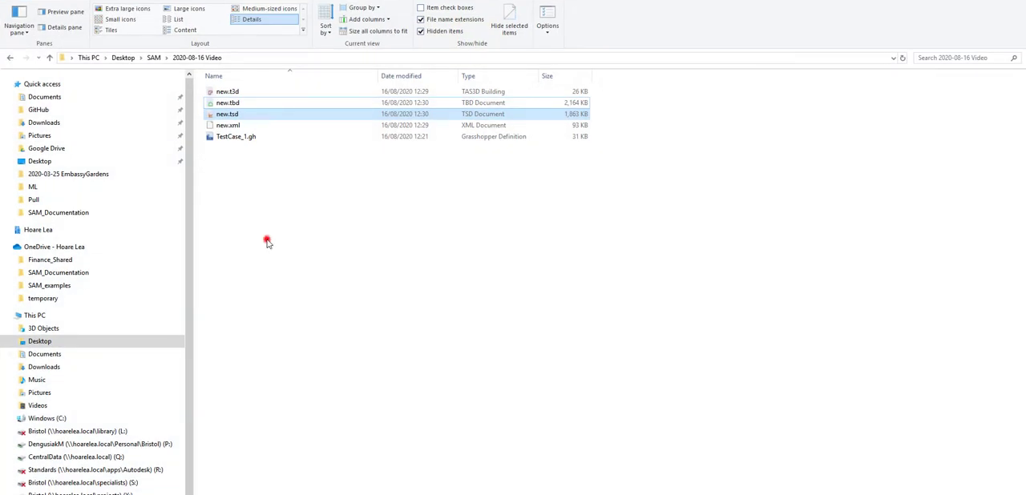
Step: Open the regenerated new.tsd in Tas, show its 3D Visualisation by Building Element Colour and examine the model from several sides
double_click(227, 103)
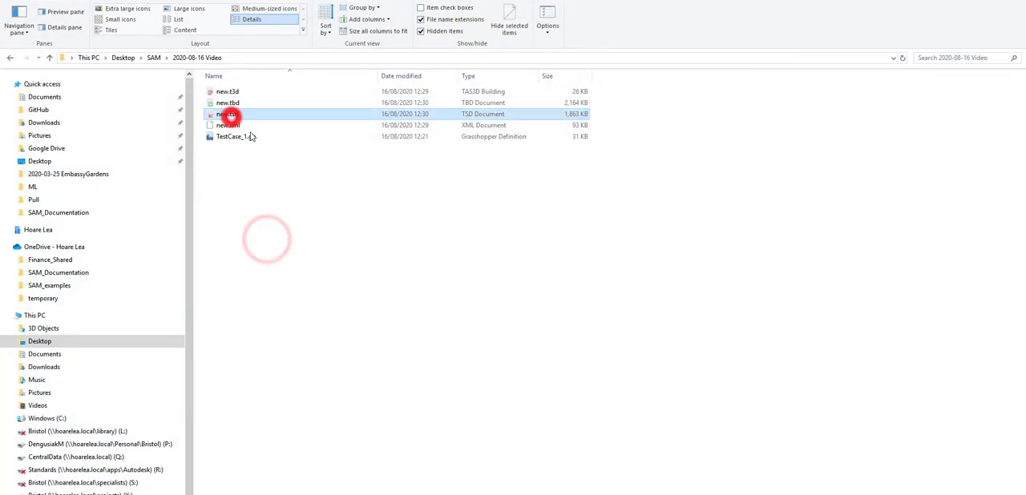
double_click(56, 120)
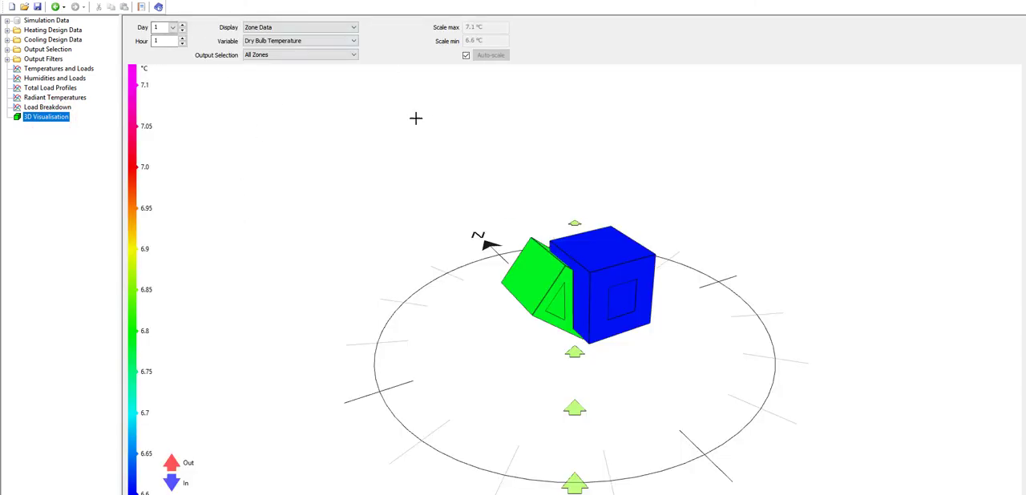
click(304, 23)
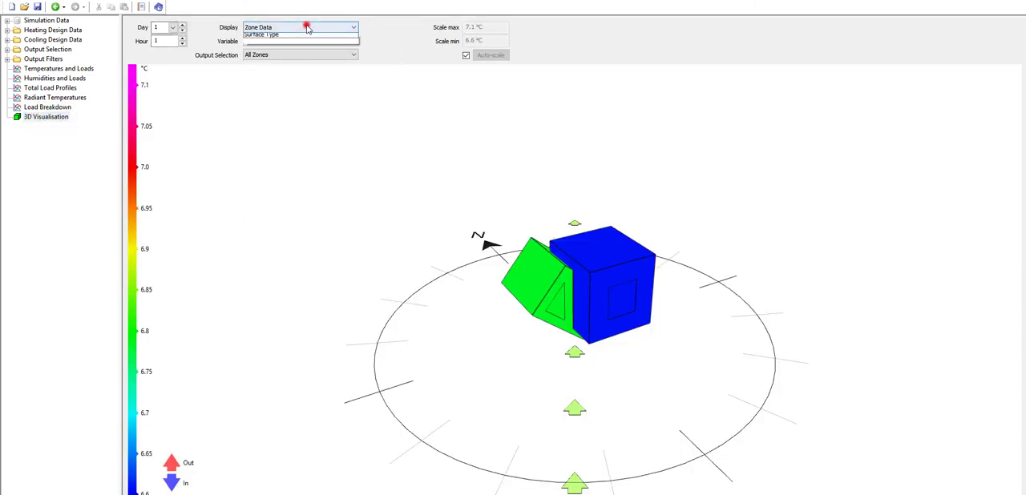
click(299, 45)
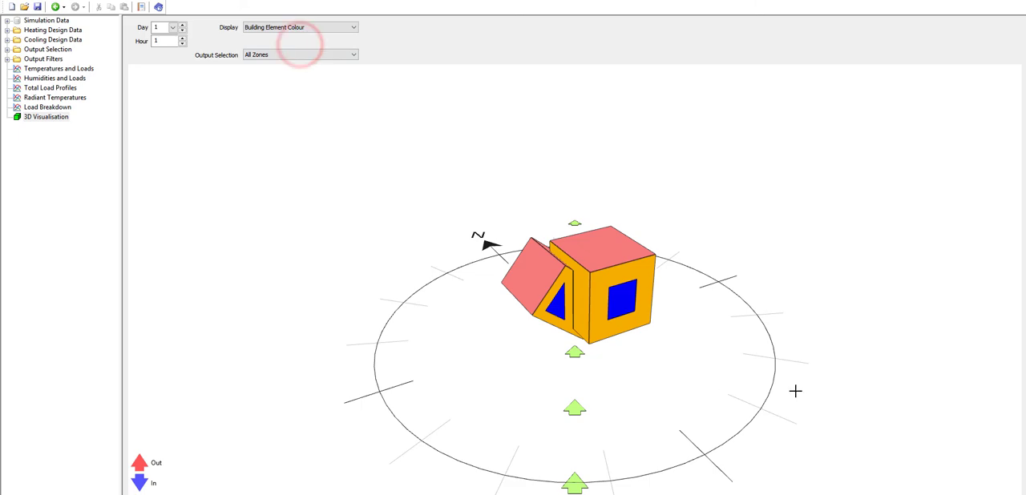
drag(795, 389, 195, 113)
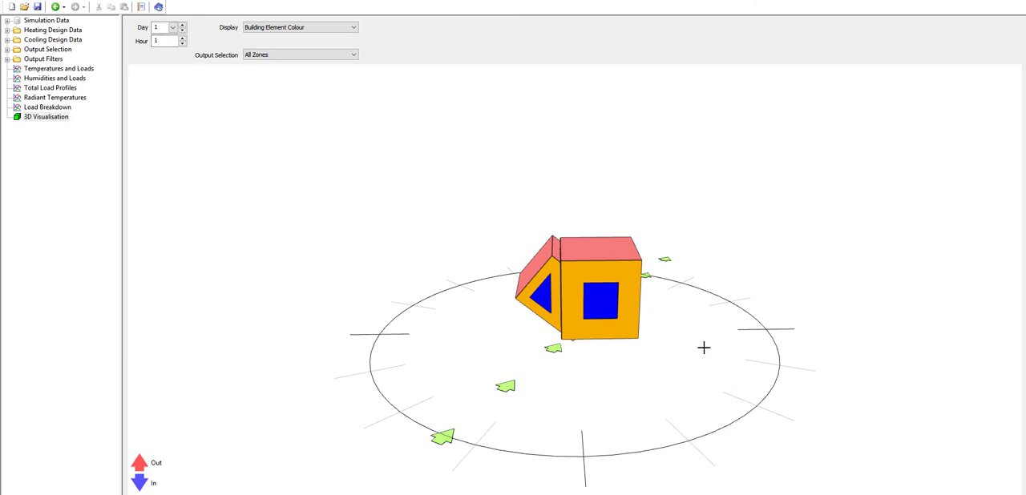
mouse_move(703, 347)
mouse_down()
mouse_move(710, 355)
mouse_move(374, 350)
mouse_move(541, 386)
mouse_move(479, 376)
mouse_up()
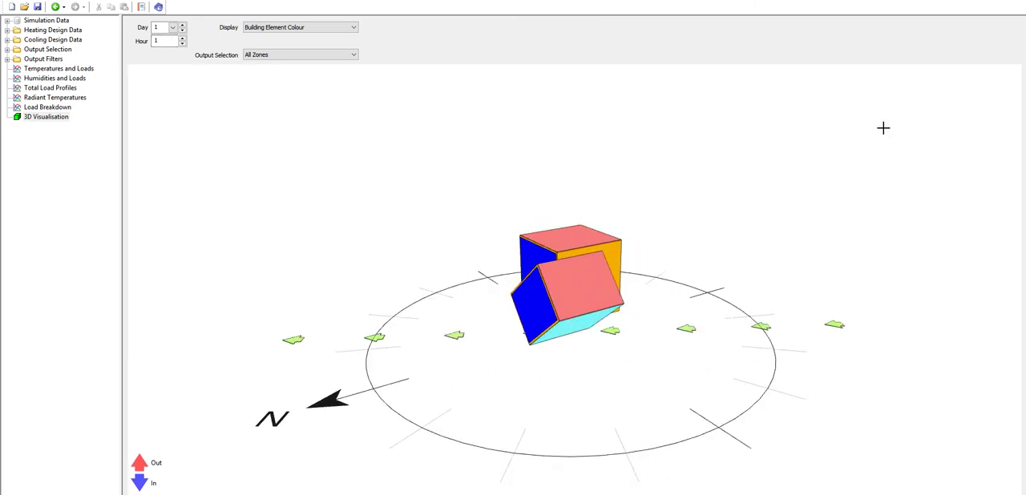